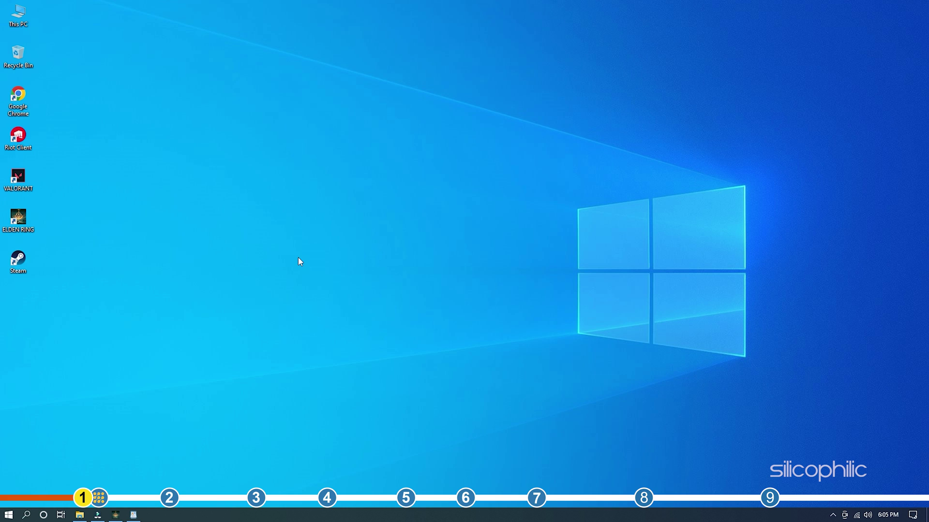
Open Windows Settings and go from System > Display to the Graphics settings page.
key(super+i)
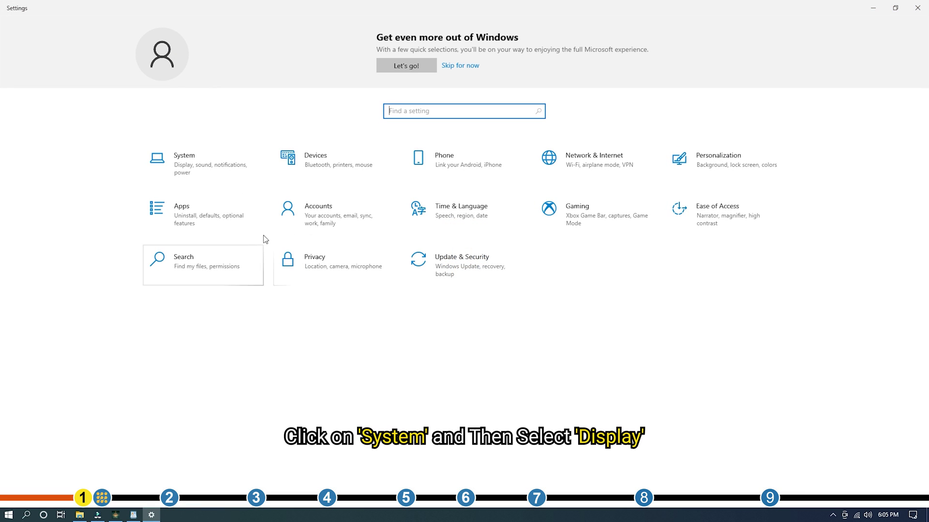
click(205, 160)
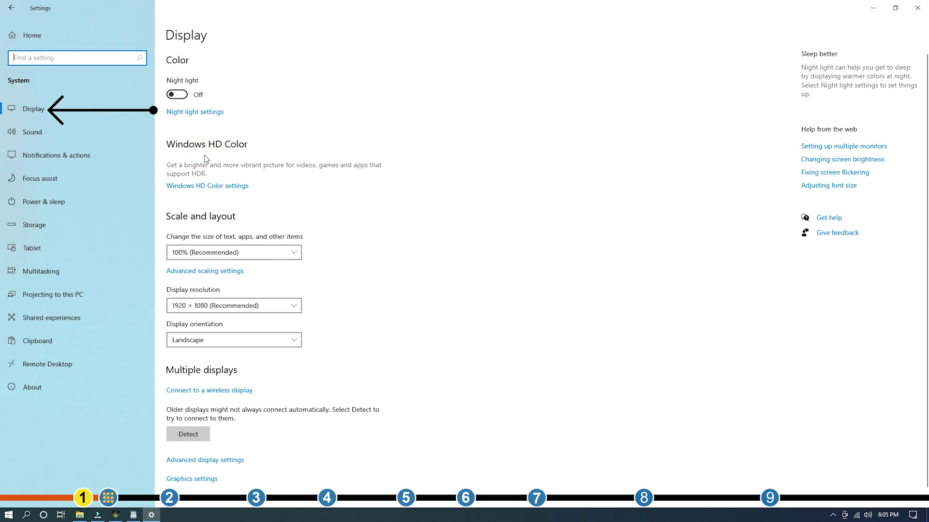
click(55, 113)
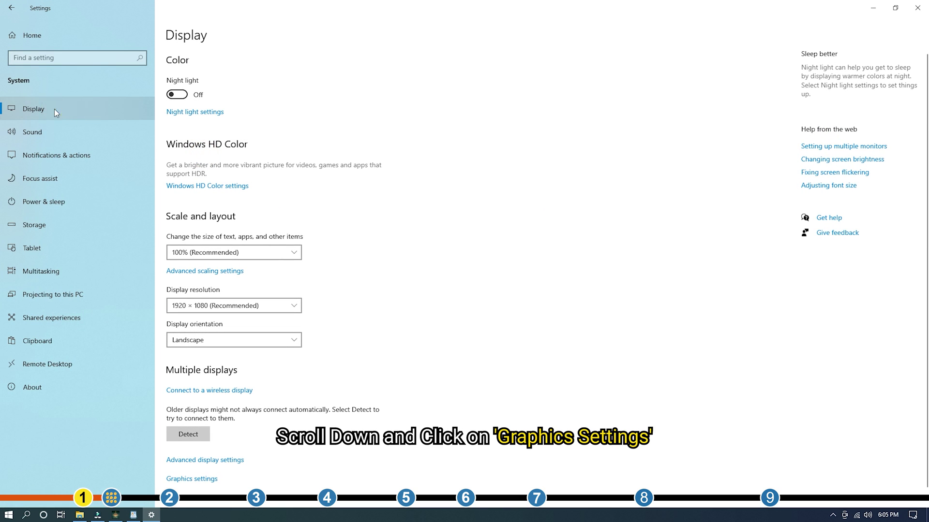
scroll(414, 172, down, 2)
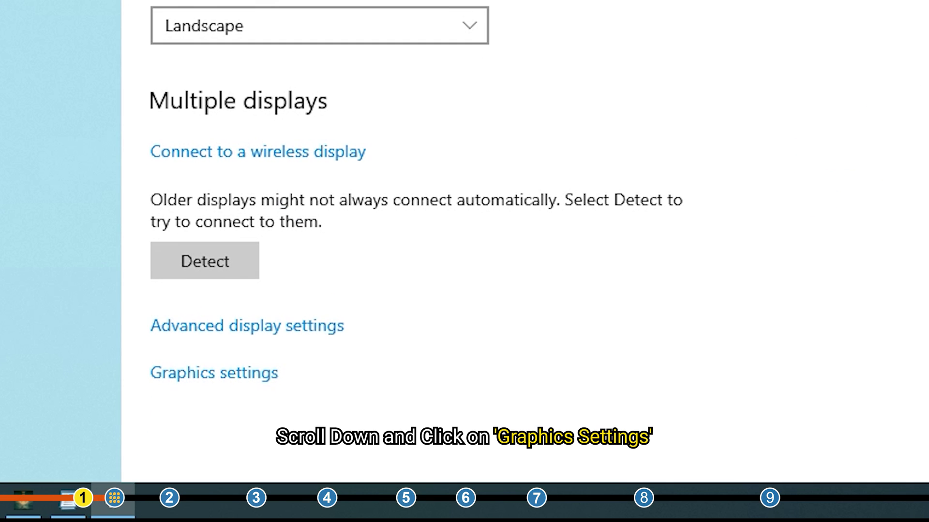
click(197, 382)
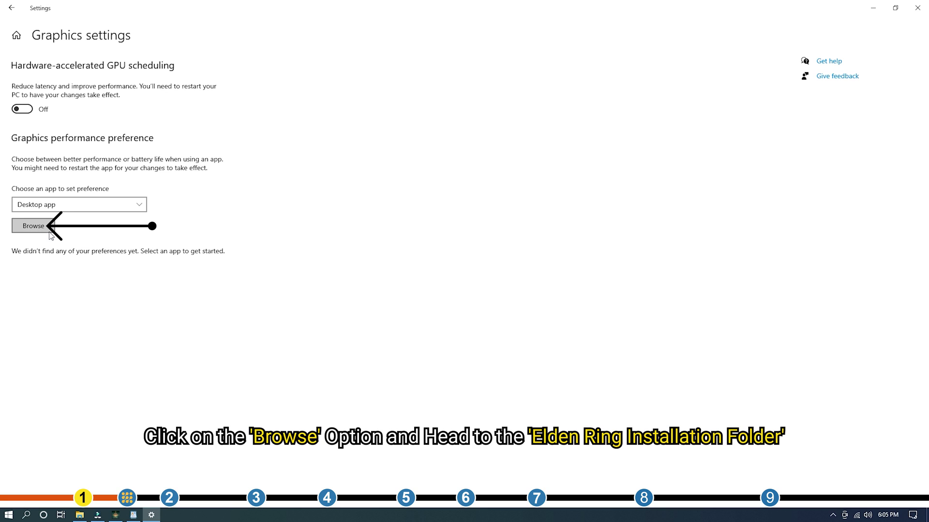
Browse to C:\Program Files (x86)\Steam\steamapps\common\ELDEN RING\Game and select the eldenring executable.
click(33, 226)
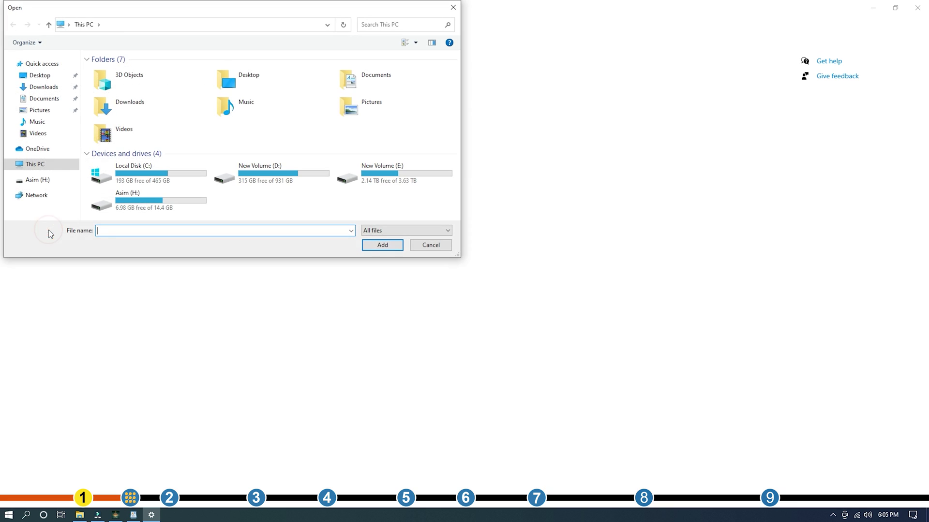
drag(224, 11, 361, 53)
double_click(273, 212)
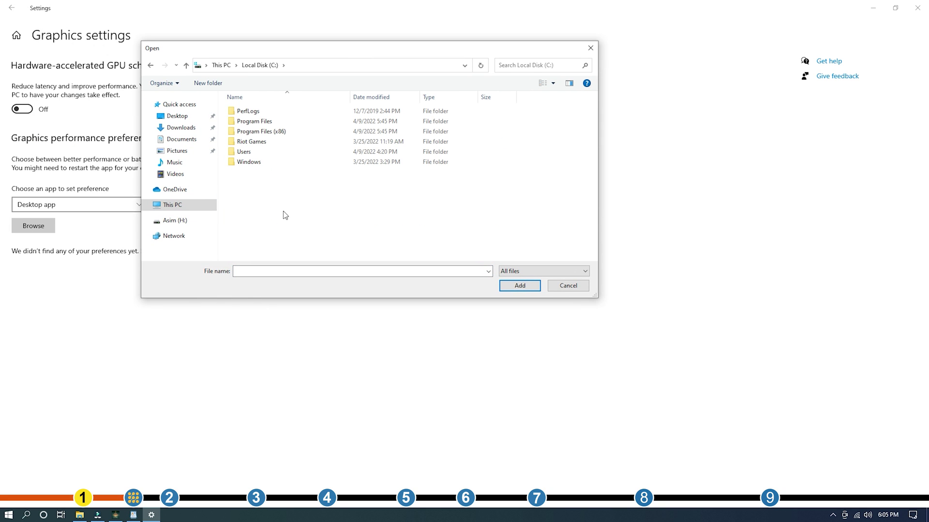
double_click(251, 132)
double_click(249, 236)
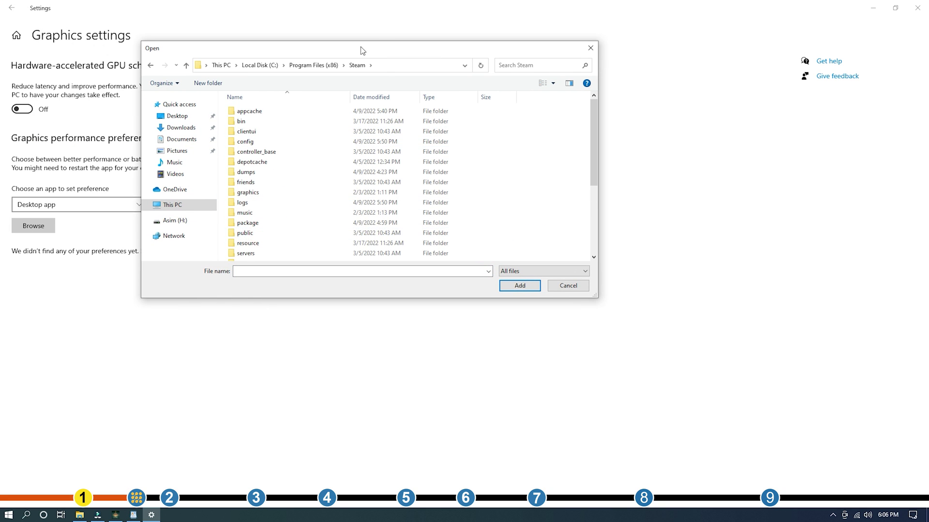
drag(356, 51, 451, 47)
scroll(387, 179, down, 3)
double_click(362, 180)
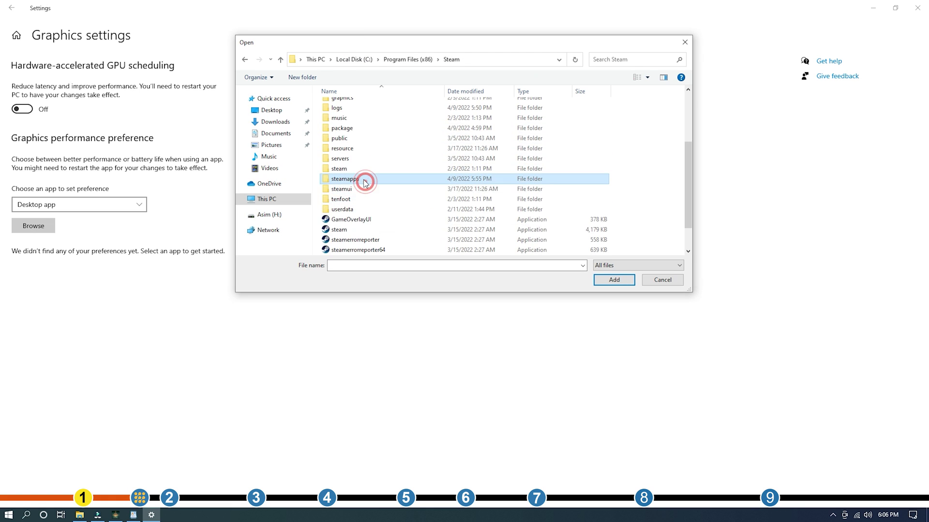
double_click(371, 104)
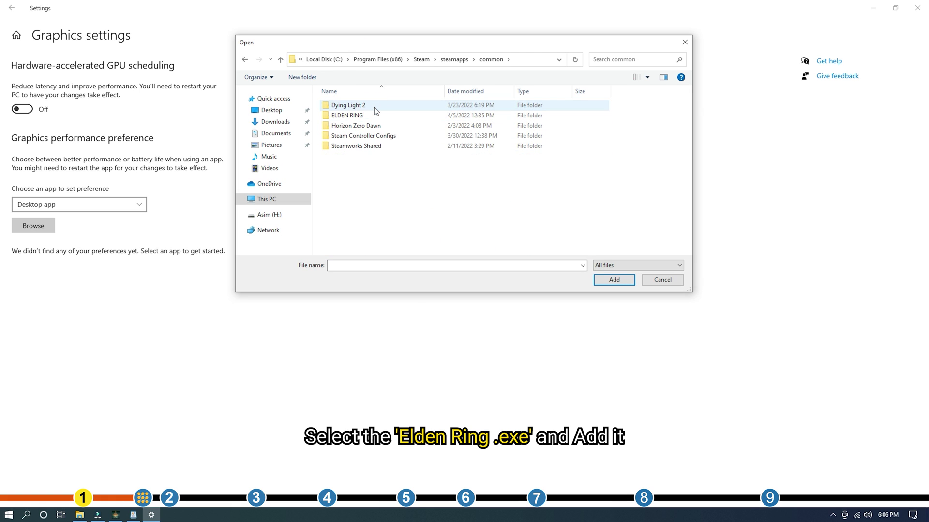
double_click(367, 115)
double_click(357, 104)
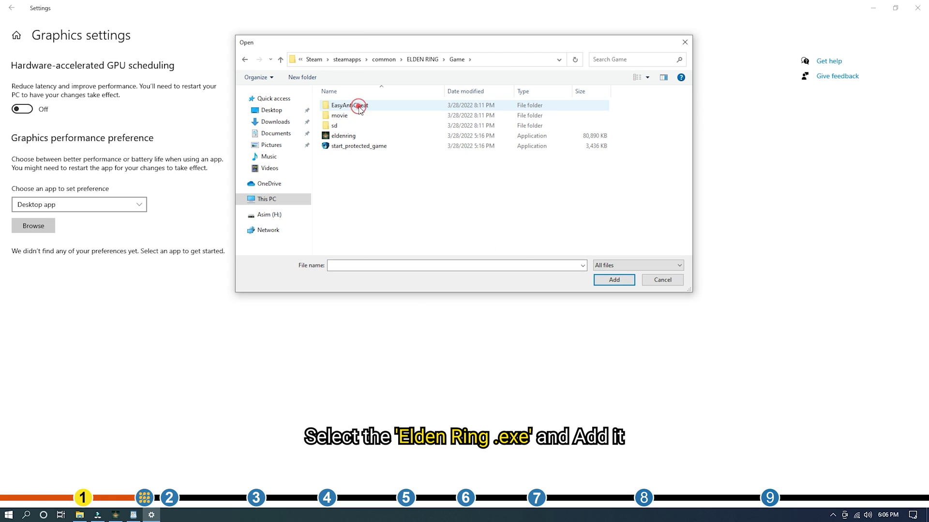
click(353, 140)
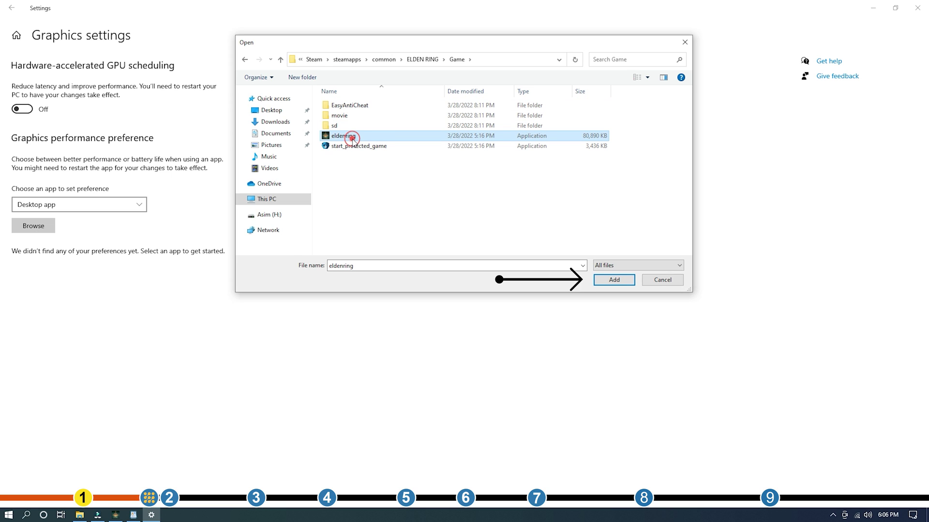
Add ELDEN RING to the preference list and save its graphics preference as High performance.
click(614, 284)
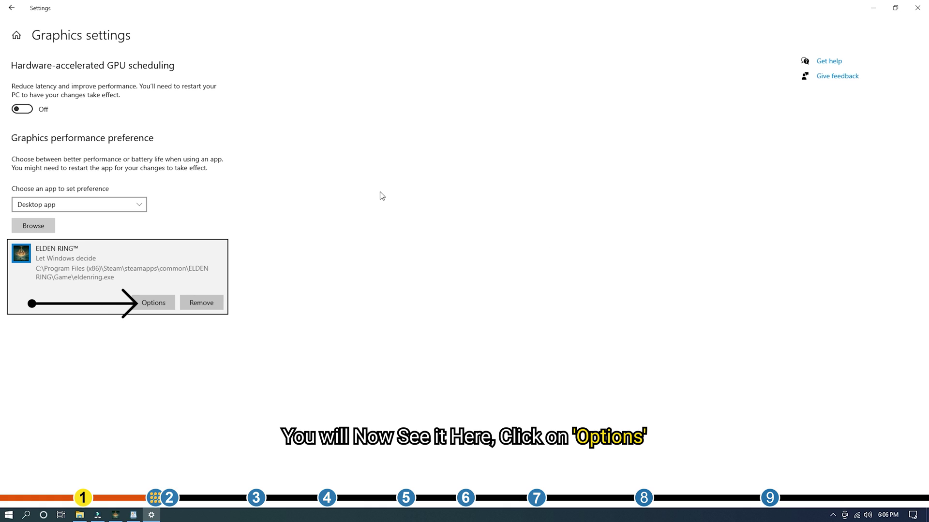
click(153, 303)
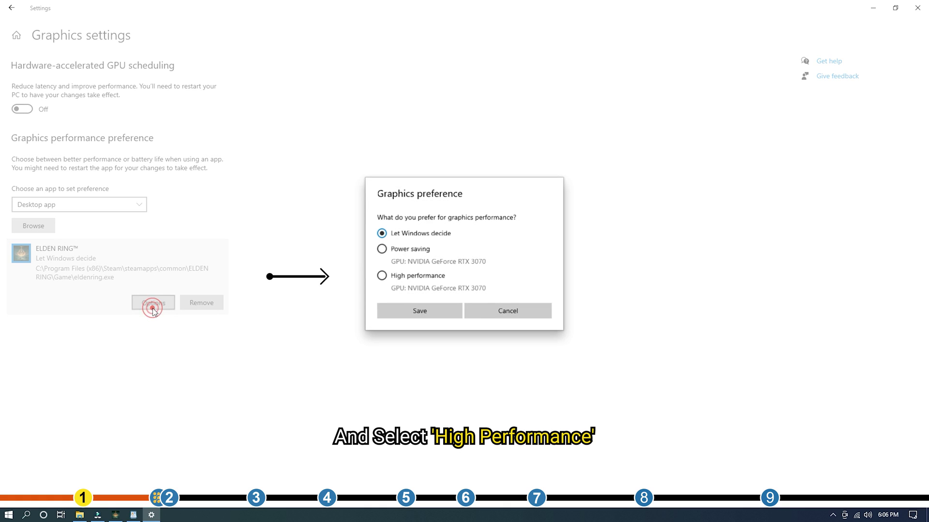
click(384, 278)
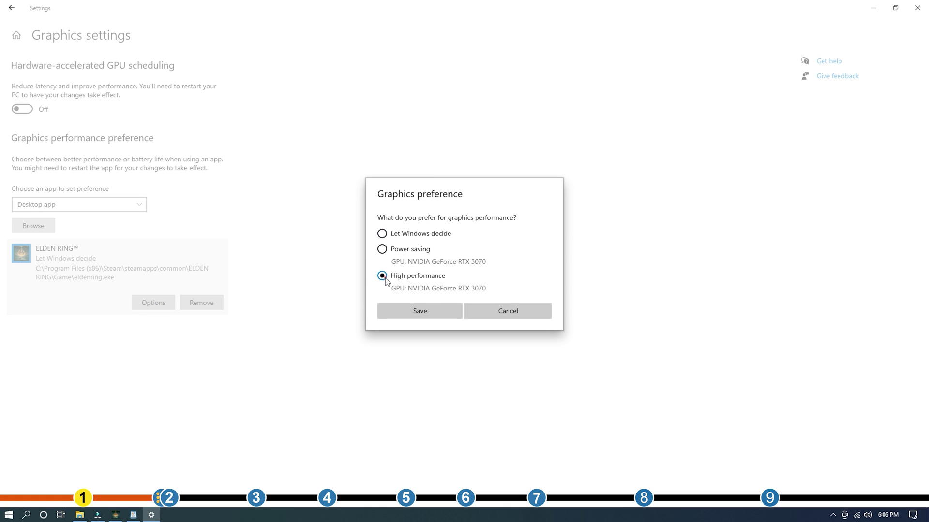
click(426, 315)
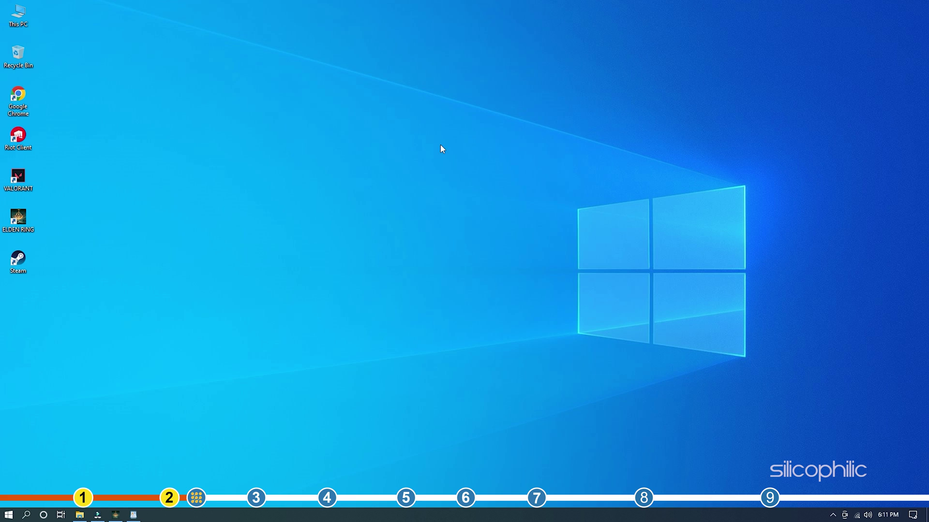
In NVIDIA Control Panel's Manage 3D settings, set Shader Cache Size to Unlimited and apply.
right_click(441, 145)
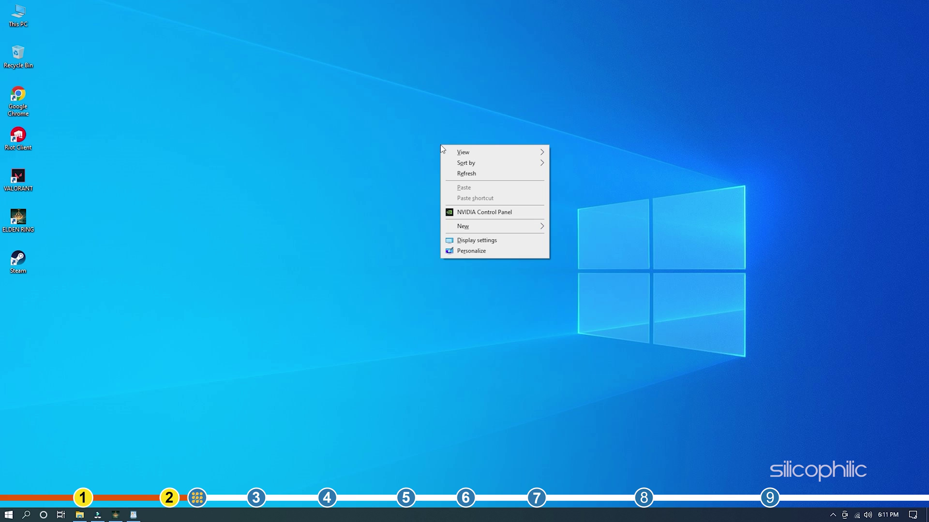
click(518, 214)
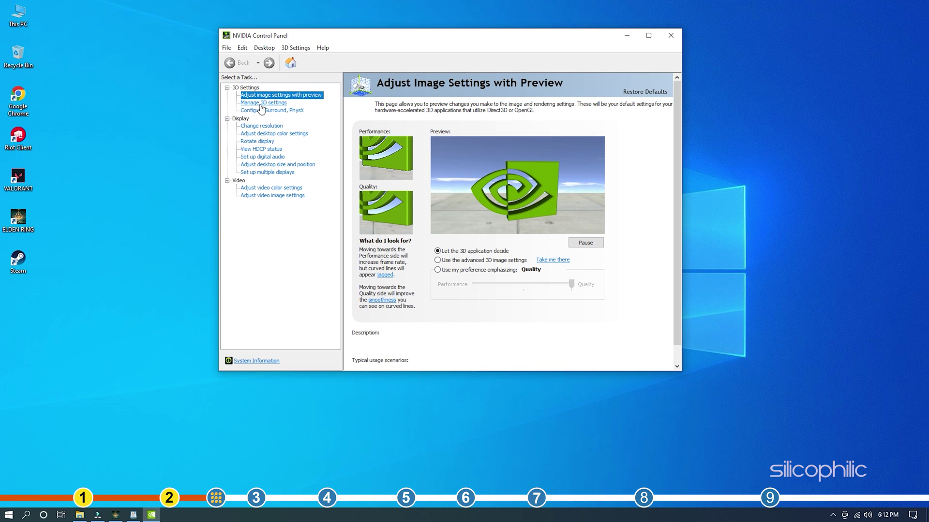
click(297, 113)
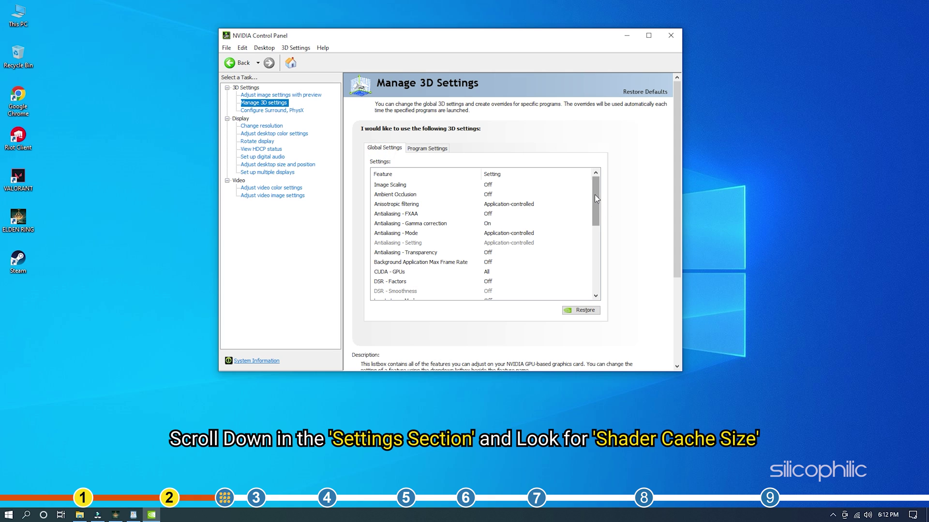
drag(594, 195, 592, 233)
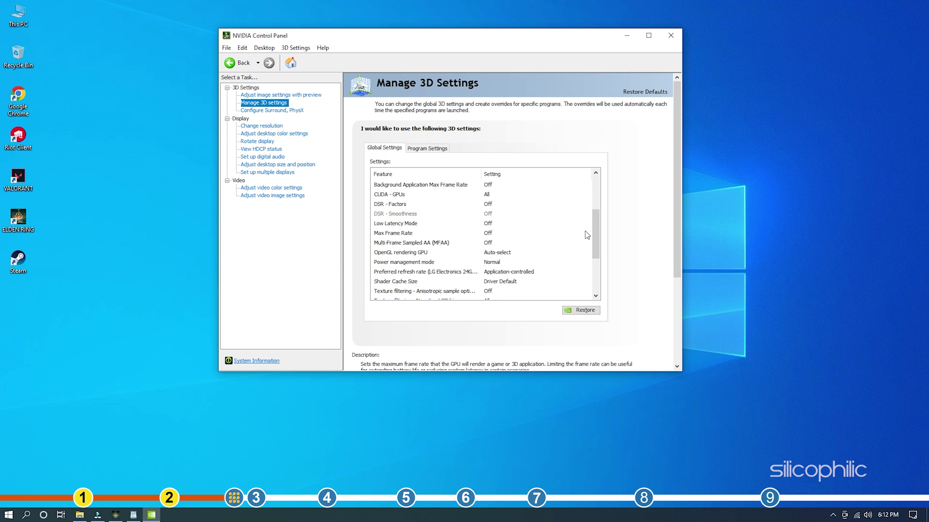
scroll(584, 234, down, 1)
click(393, 253)
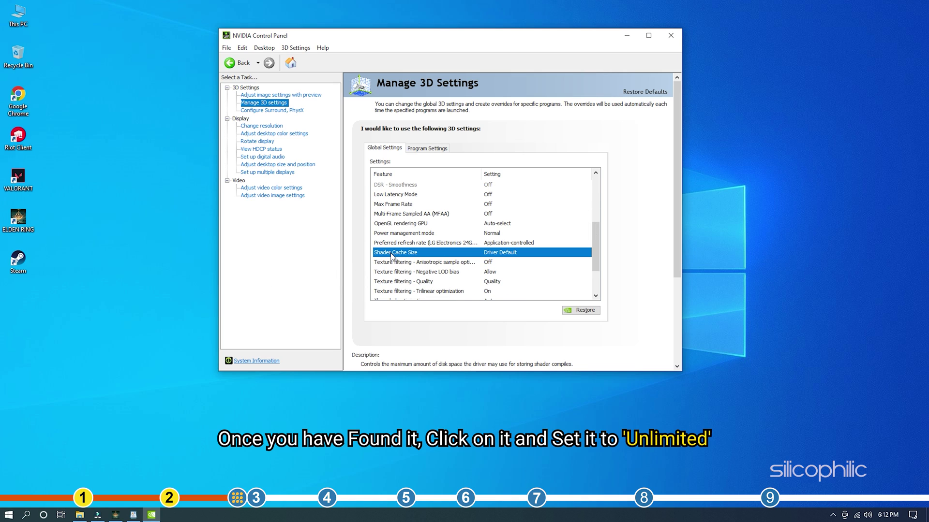
click(536, 253)
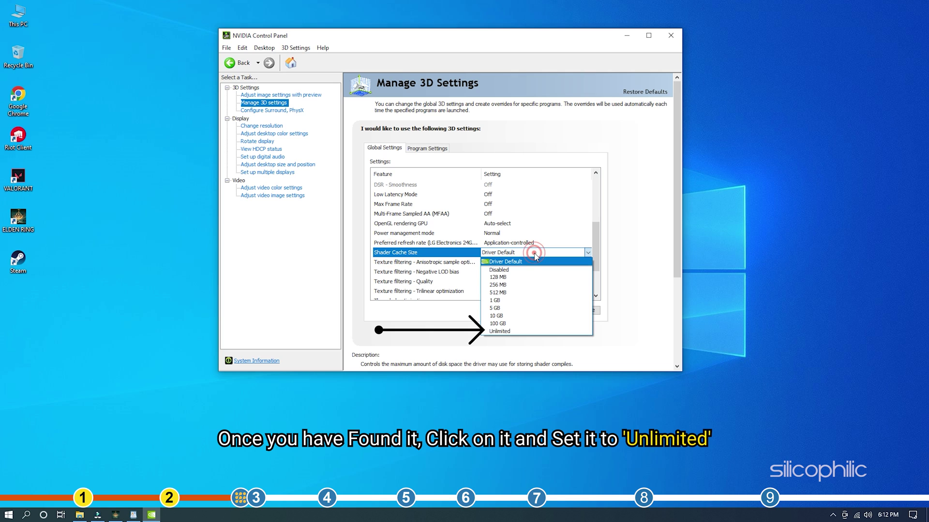
click(524, 333)
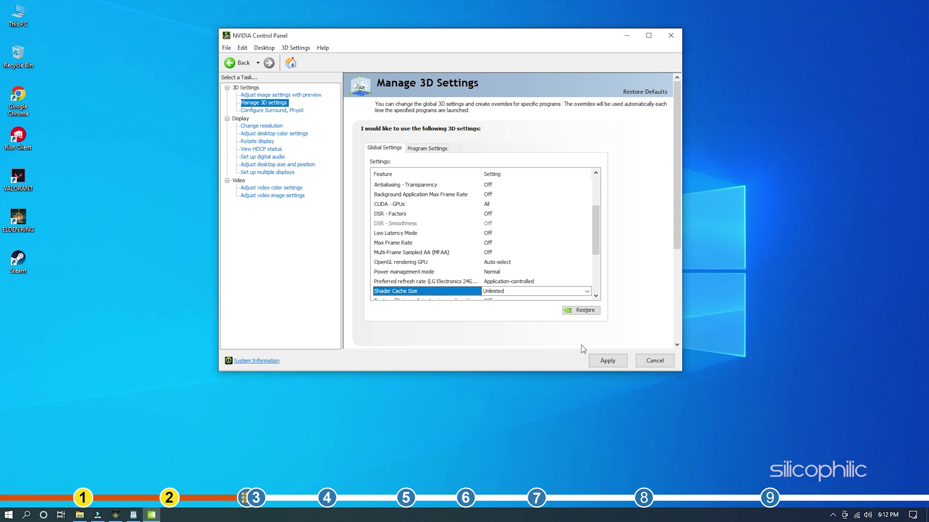
click(610, 363)
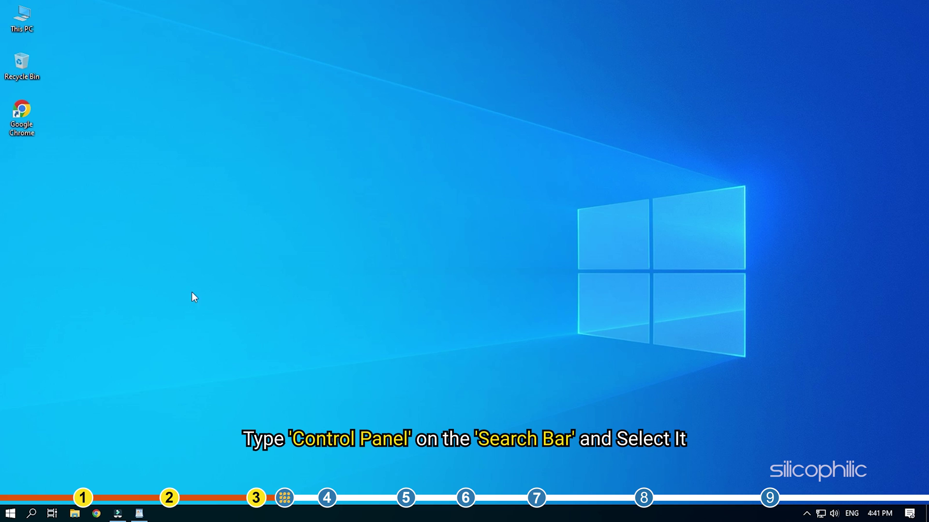
Search Windows for 'control' and launch Control Panel from the results.
click(31, 514)
text(con)
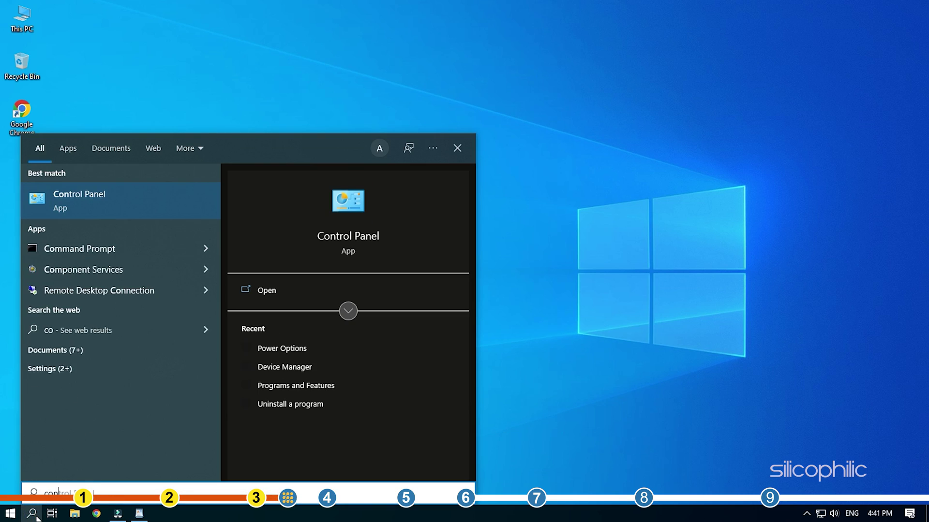
text(trol)
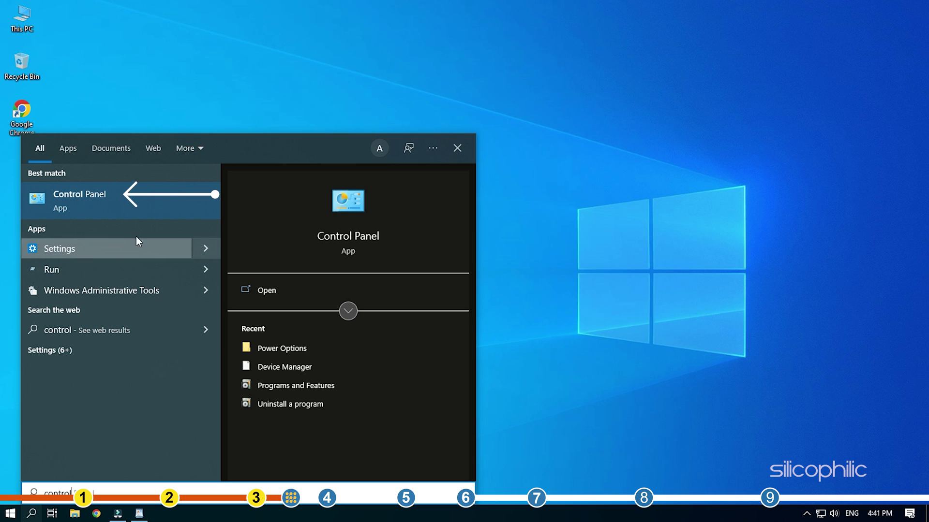
click(122, 201)
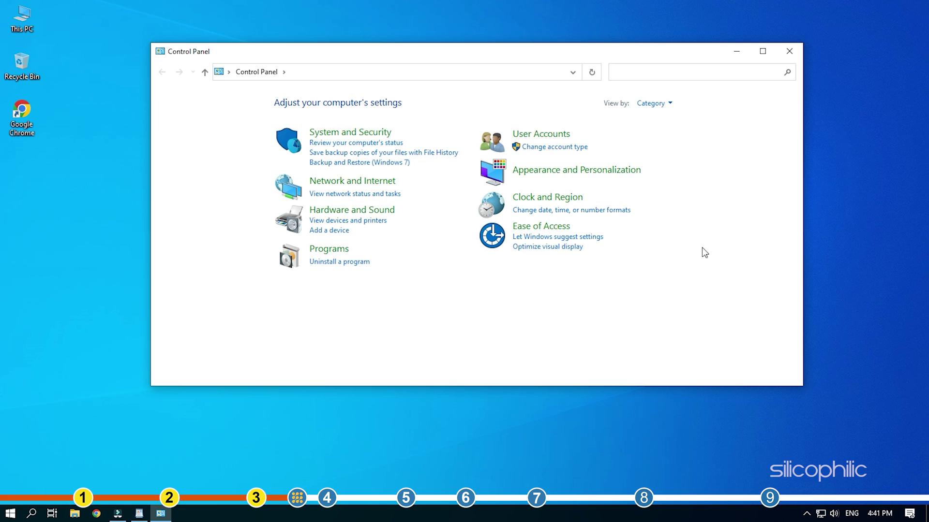
Switch Control Panel to small icons and select the High performance plan in Power Options.
click(672, 106)
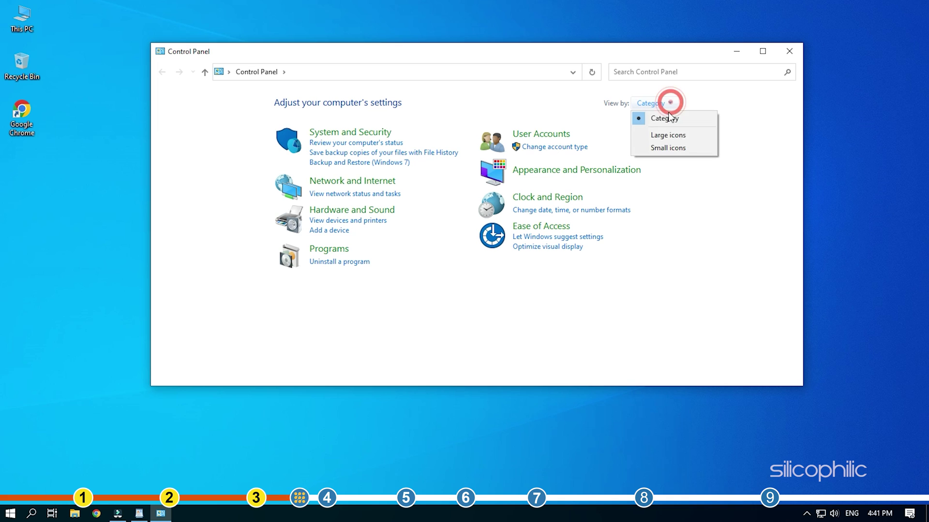
click(657, 147)
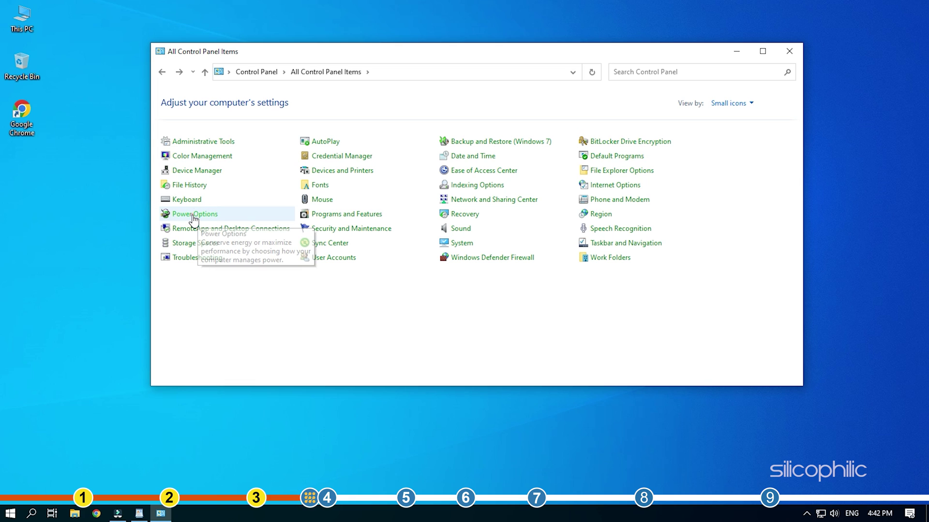
click(193, 218)
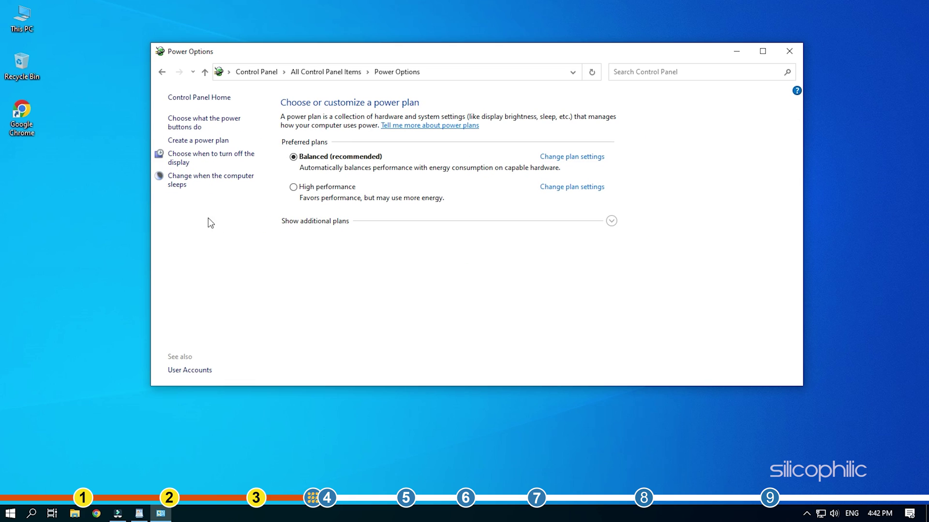
click(310, 221)
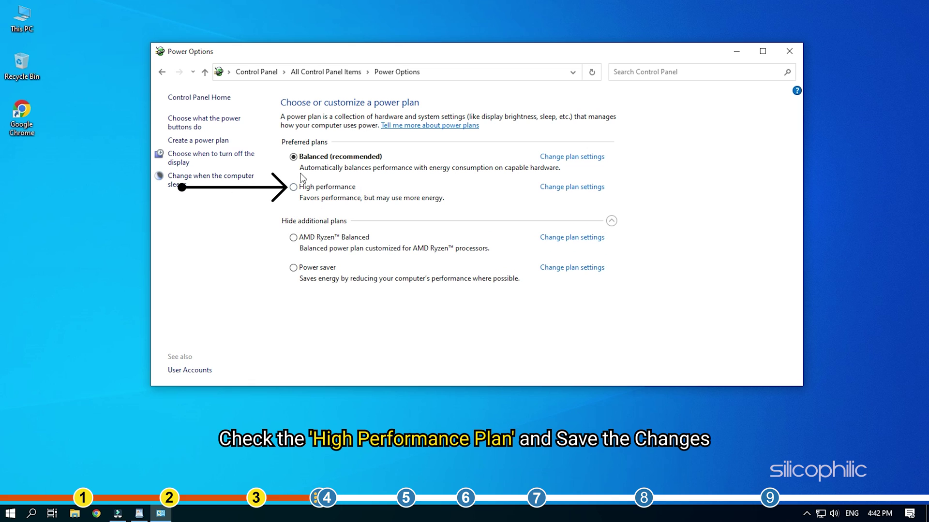
click(293, 188)
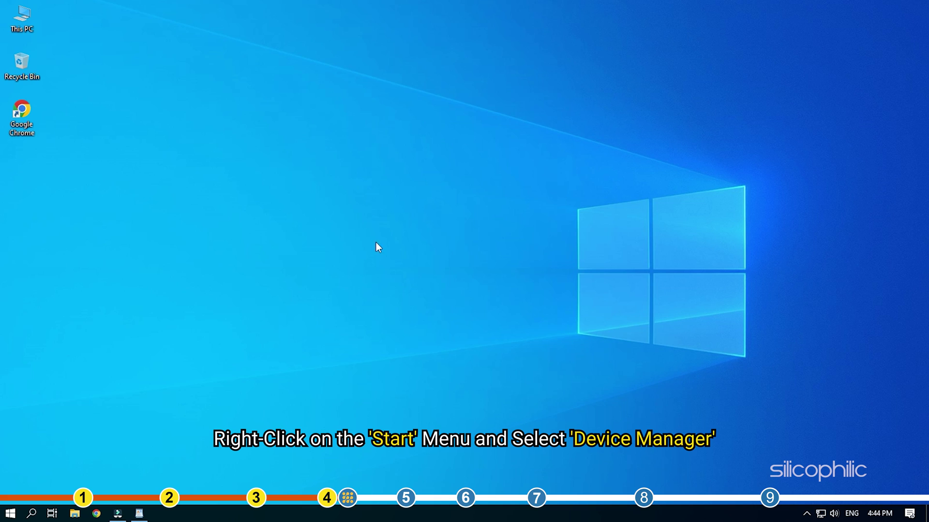
Disable Microsoft Device Association Root Enumerator under Software devices in Device Manager, confirming with Yes.
right_click(17, 513)
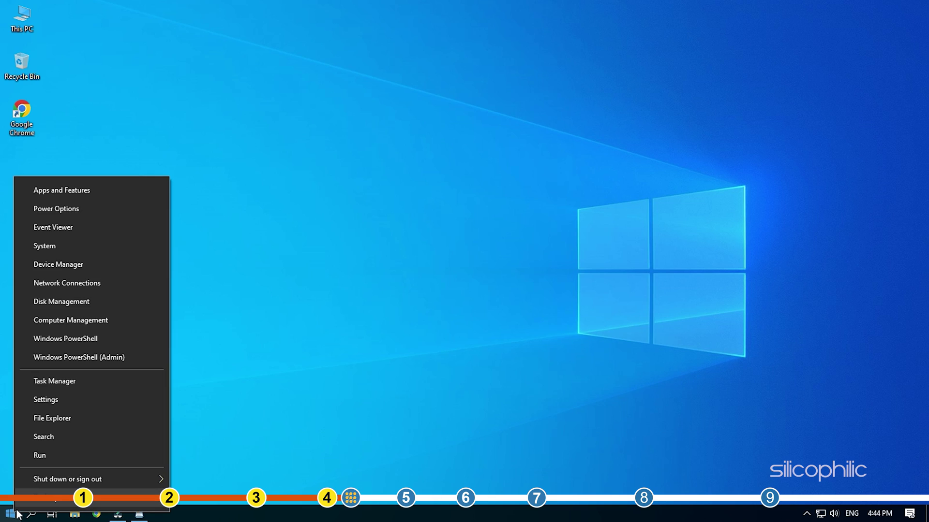
click(94, 269)
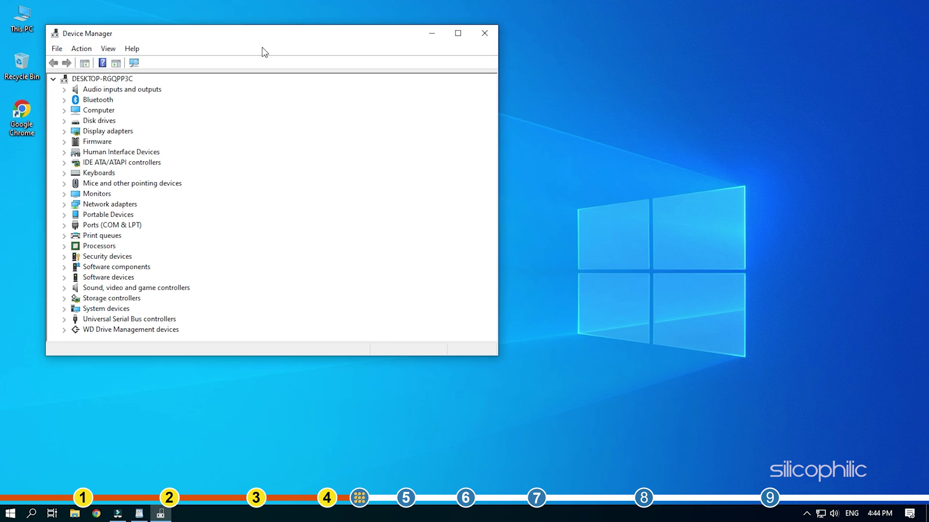
drag(246, 40, 454, 70)
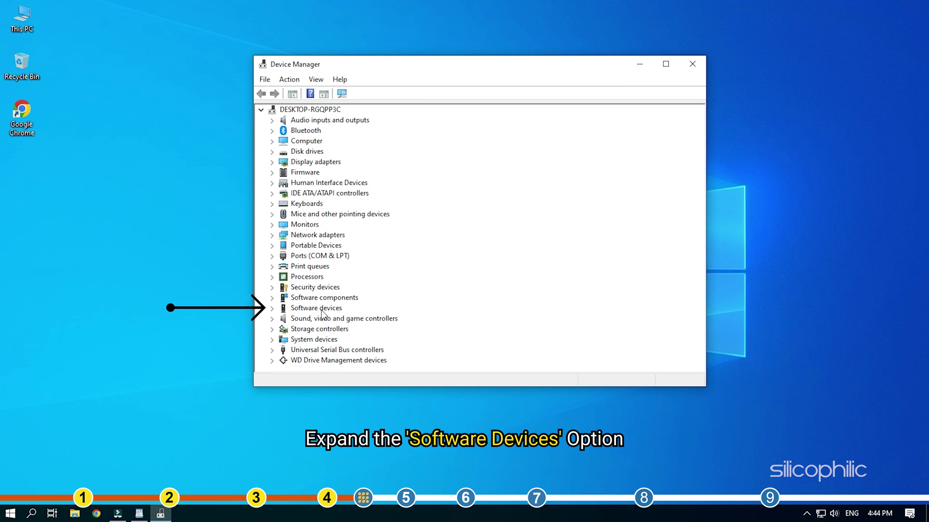
click(274, 310)
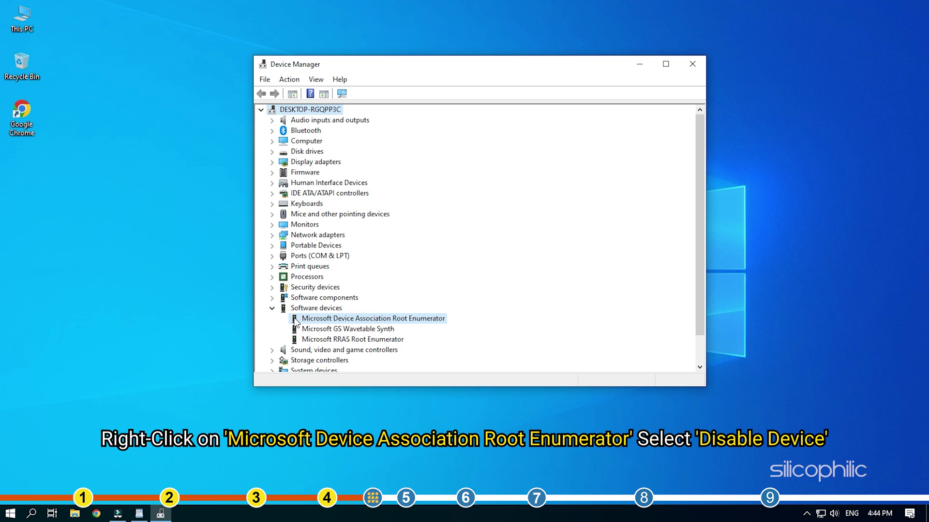
click(296, 321)
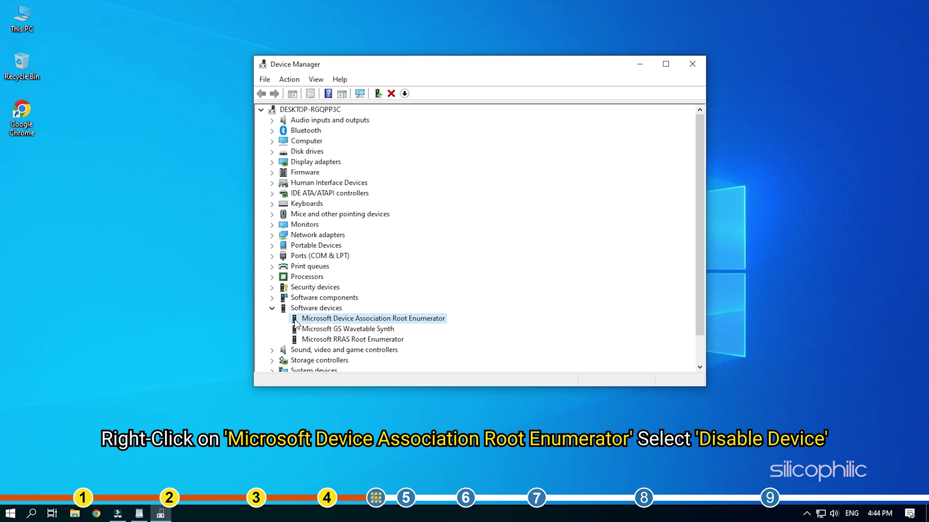
right_click(354, 320)
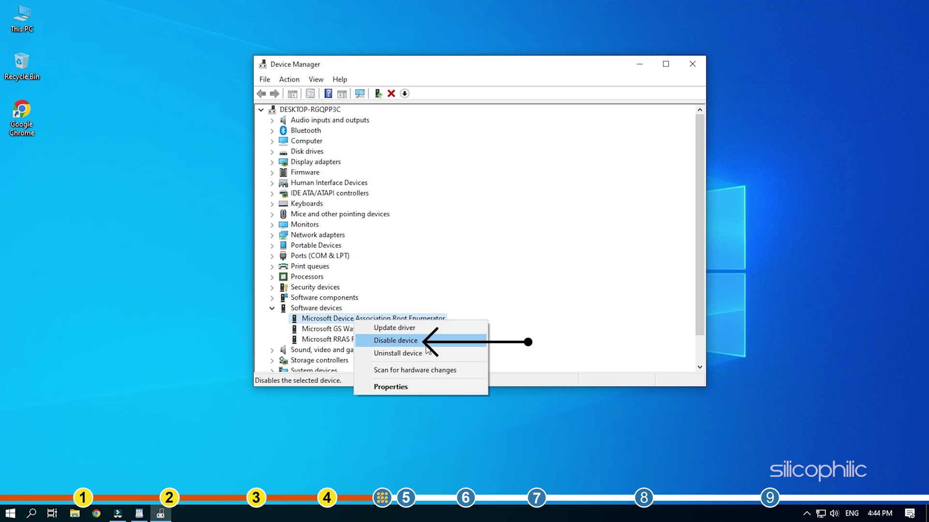
click(413, 342)
click(498, 272)
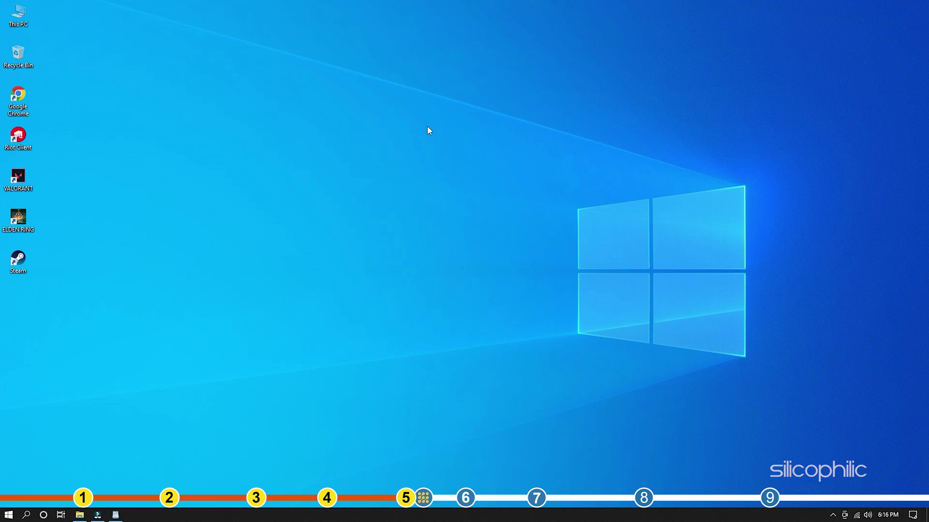
Launch Steam and uncheck the in-game Steam Overlay in ELDEN RING's properties.
double_click(21, 259)
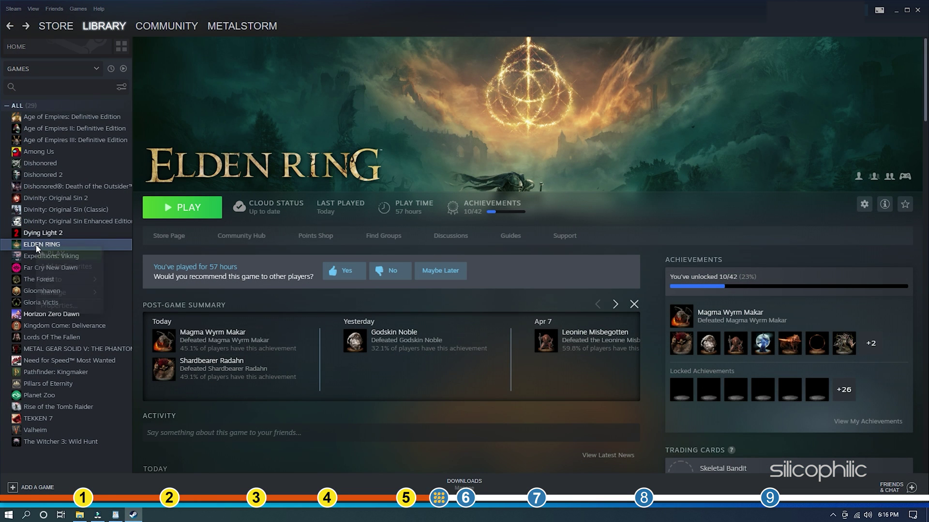
right_click(37, 246)
mouse_move(71, 292)
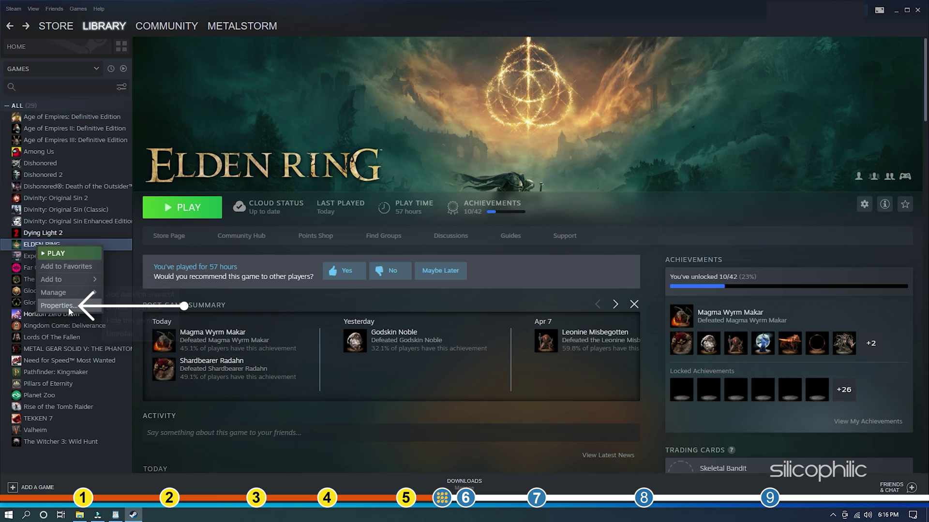
click(81, 307)
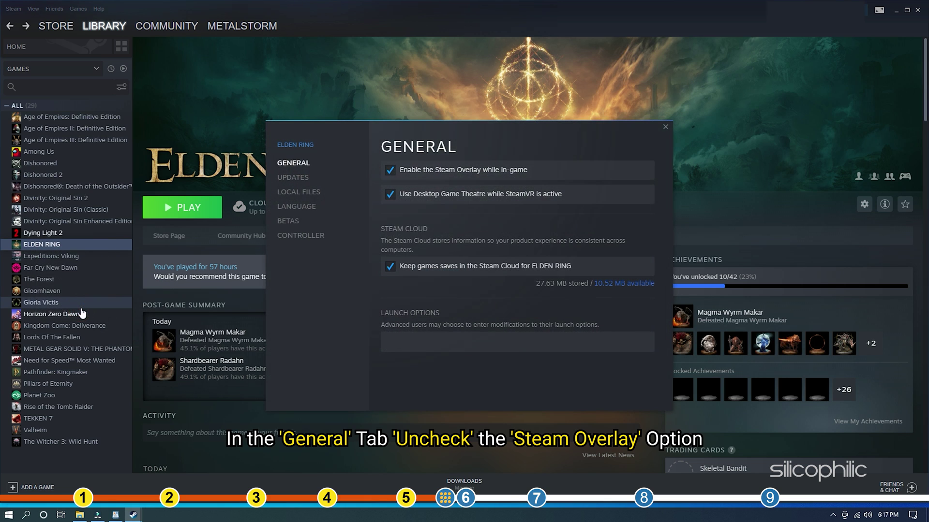
click(390, 171)
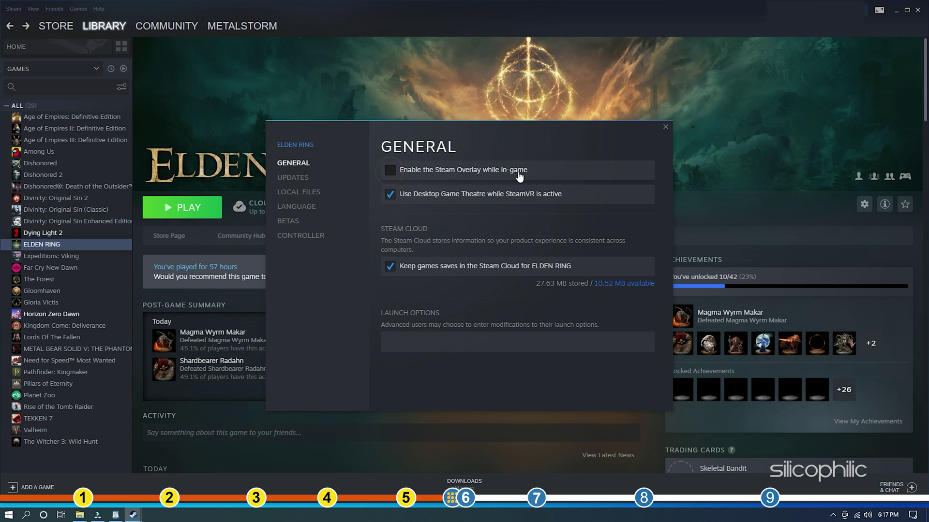
click(665, 127)
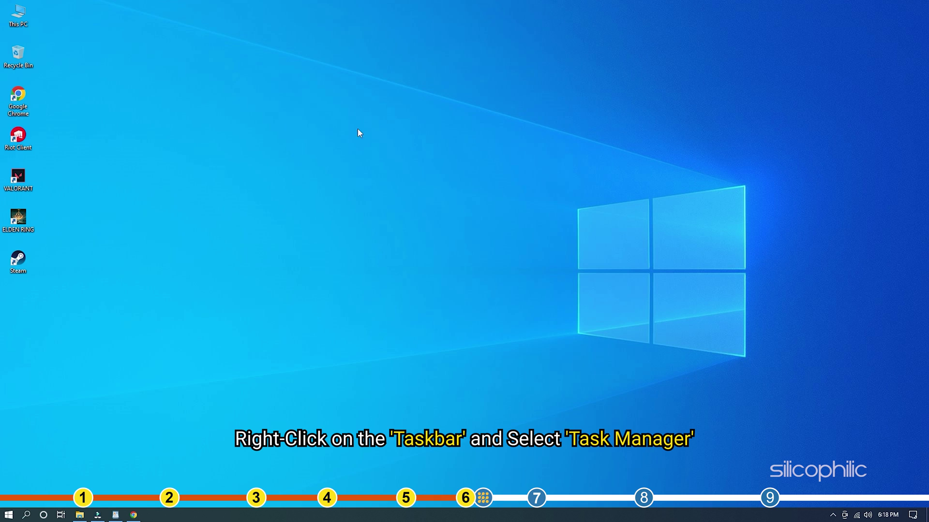
Open Task Manager in the detailed view and end the Google Chrome task.
right_click(433, 510)
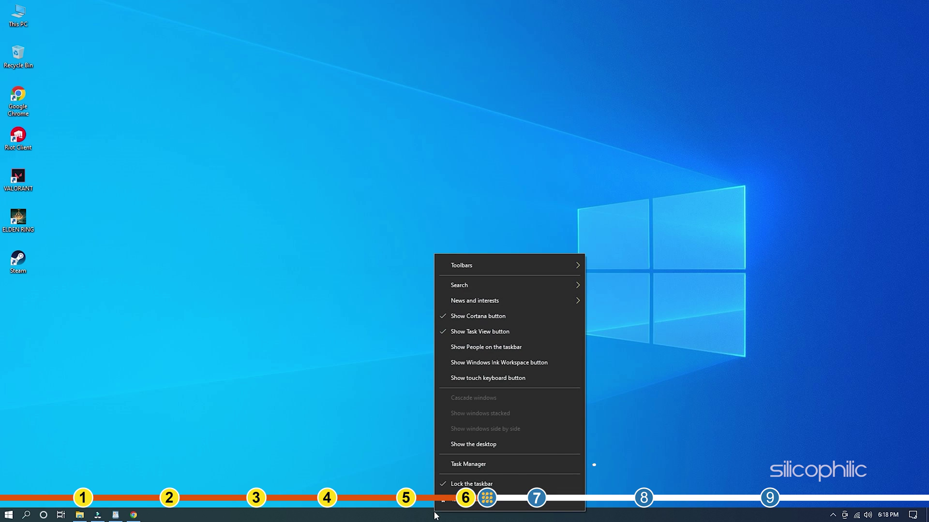
click(492, 465)
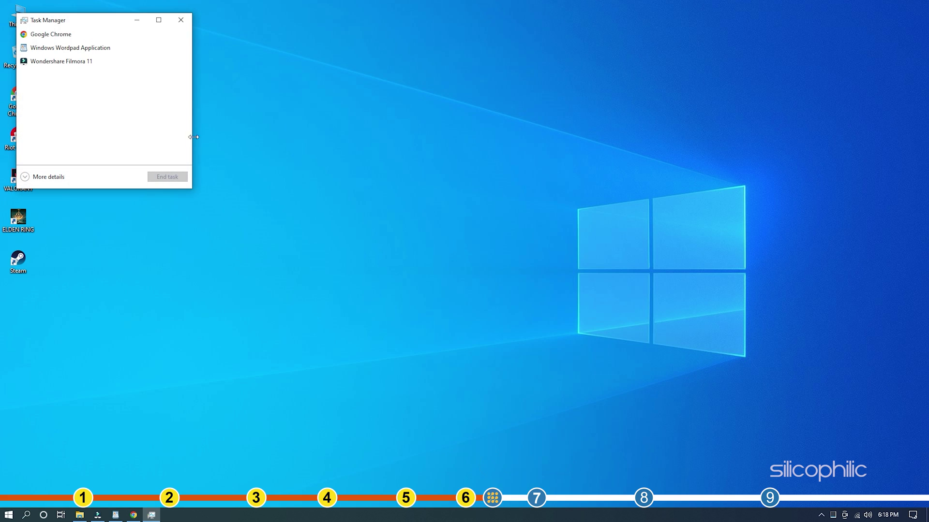
drag(94, 25, 427, 84)
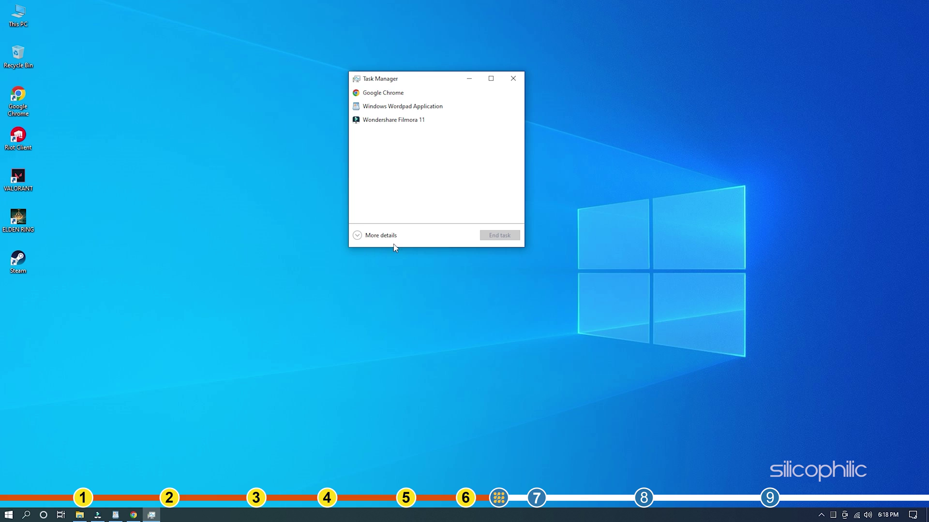
click(358, 236)
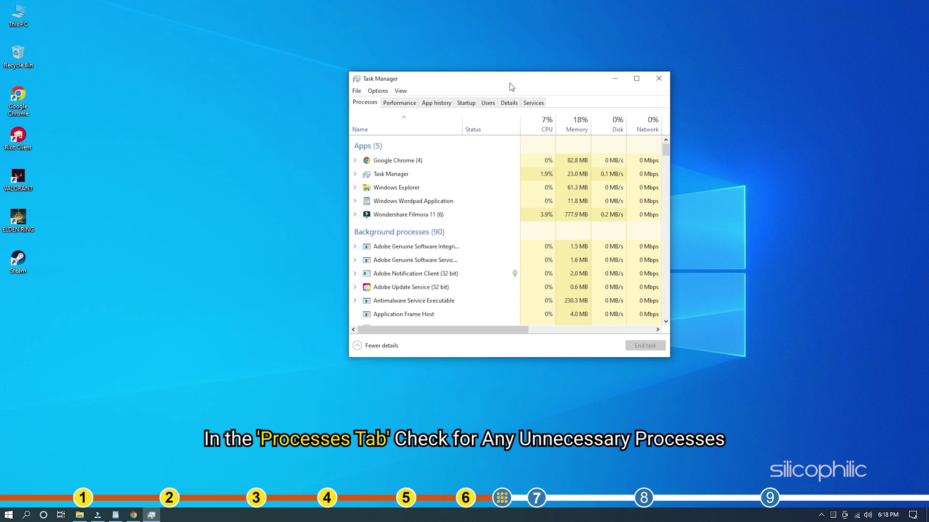
drag(512, 86, 458, 53)
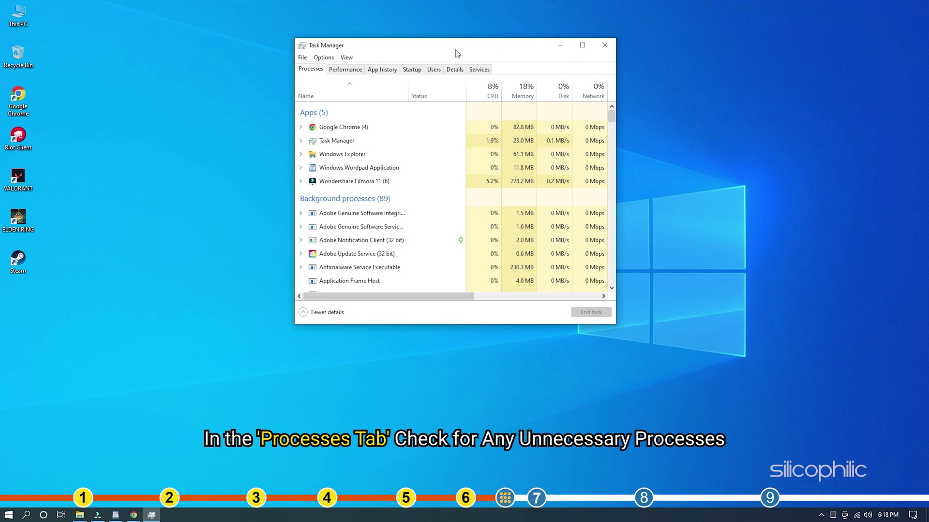
click(345, 128)
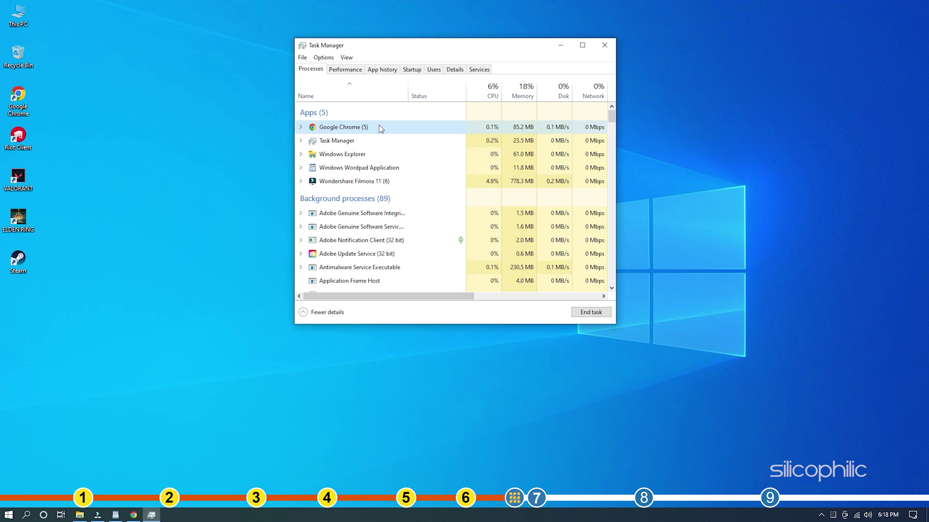
click(586, 315)
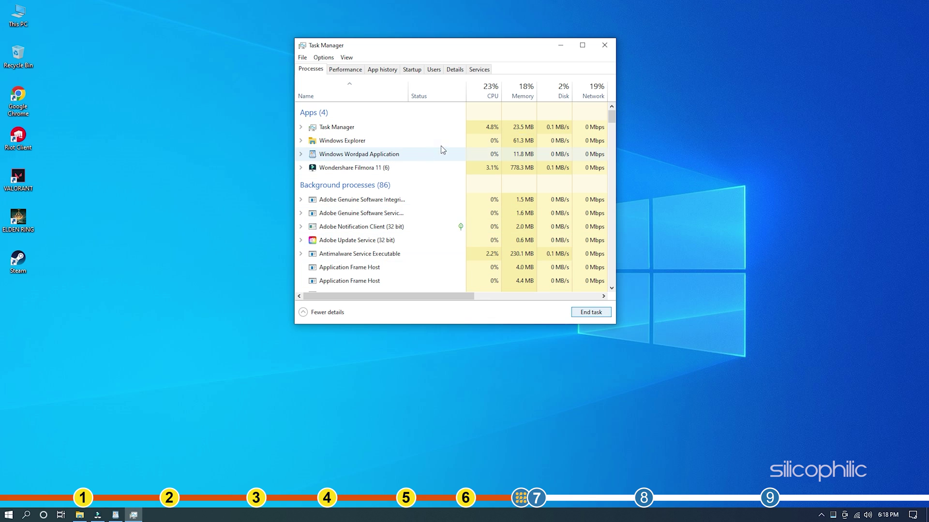
drag(613, 121, 612, 154)
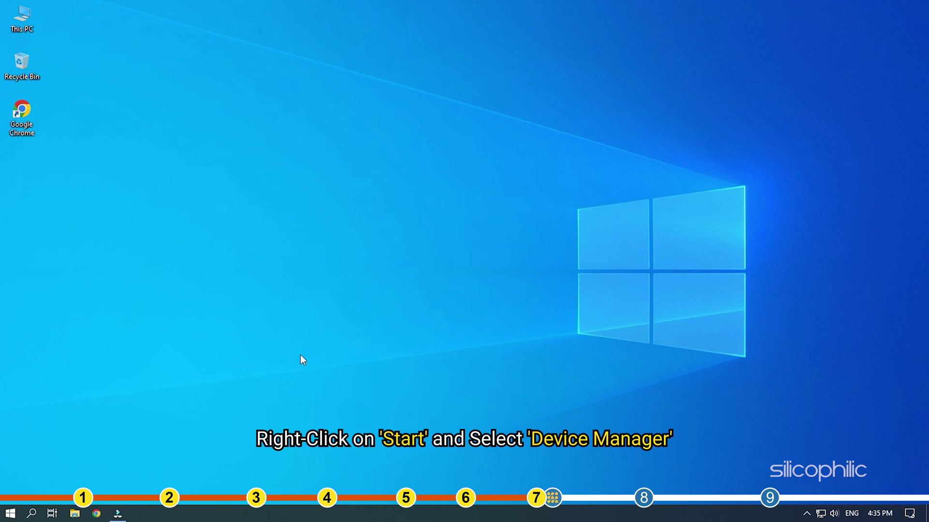
In Device Manager, choose Uninstall device for AMD Radeon(TM) RX Vega 11 Graphics under Display adapters.
right_click(10, 513)
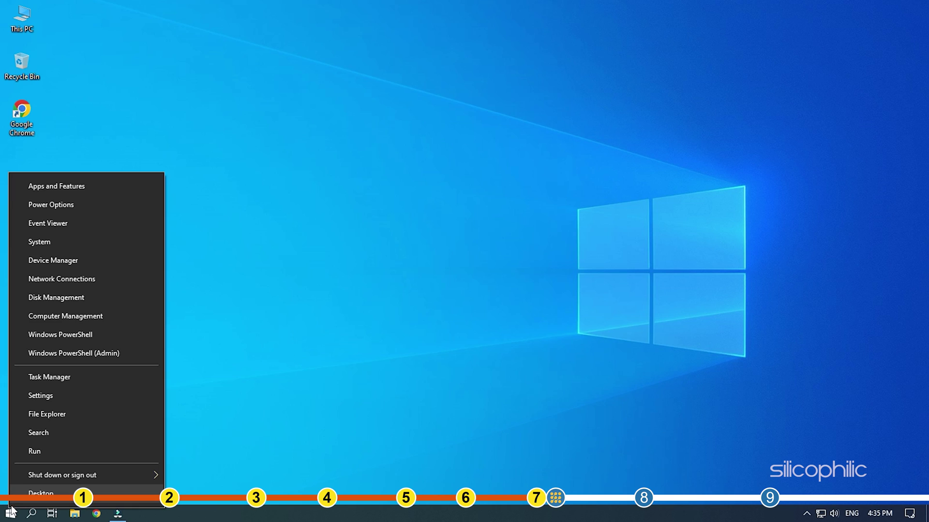
click(50, 264)
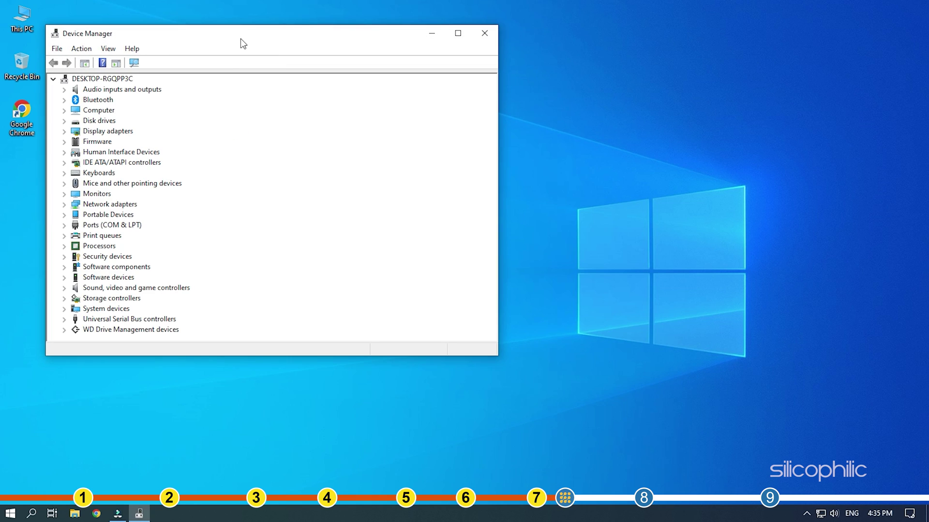
drag(240, 39, 449, 26)
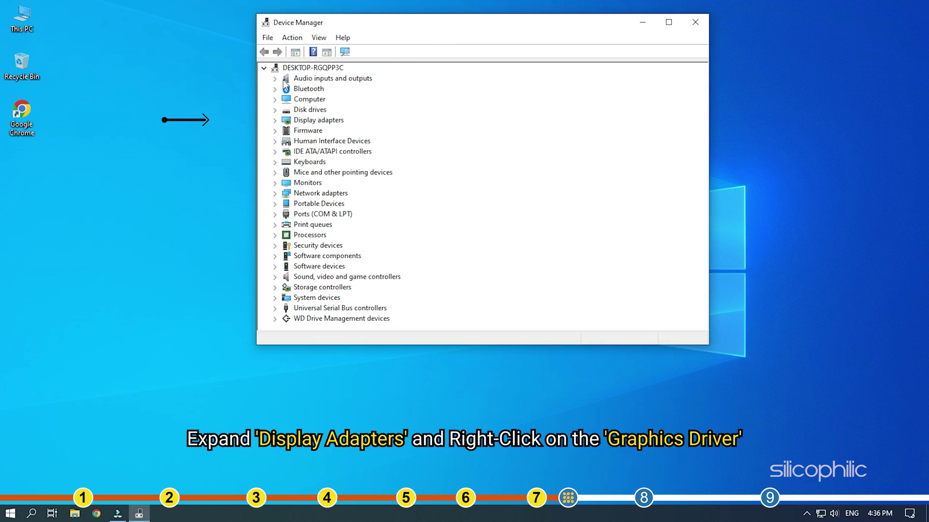
click(274, 120)
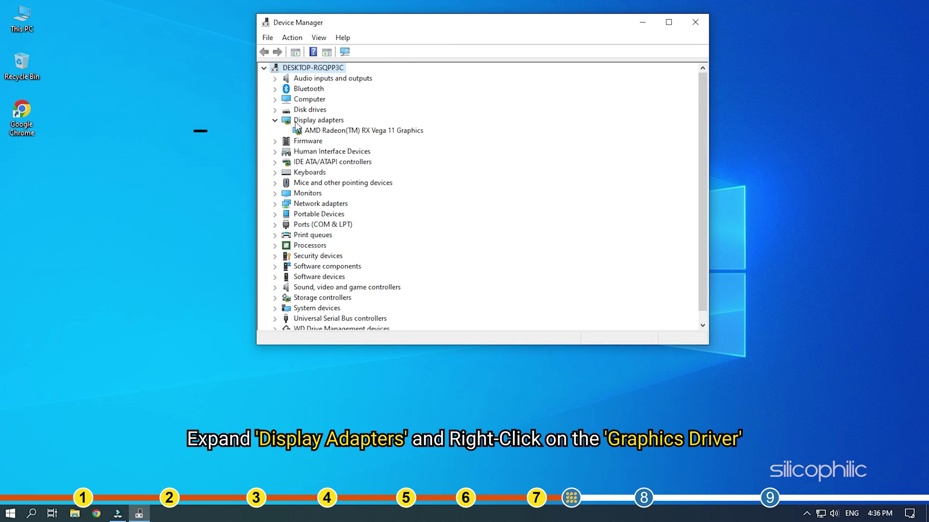
click(355, 133)
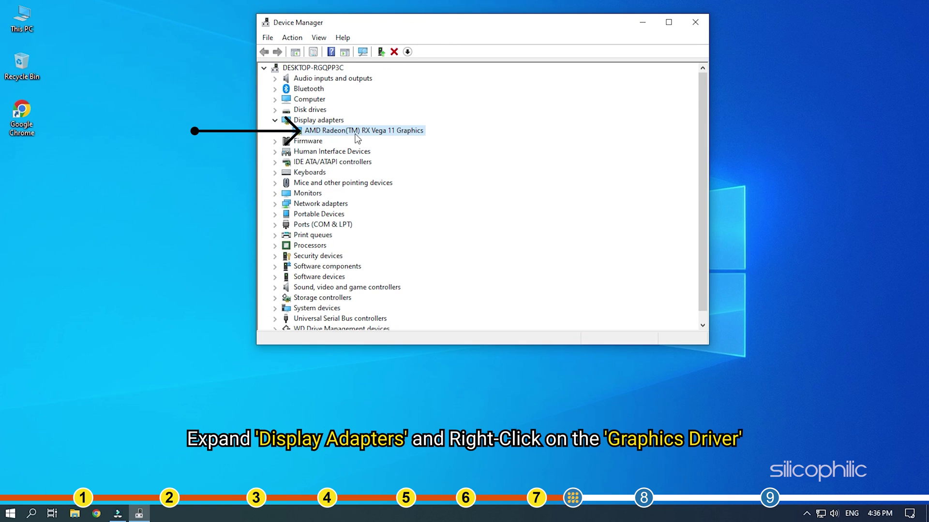
right_click(388, 134)
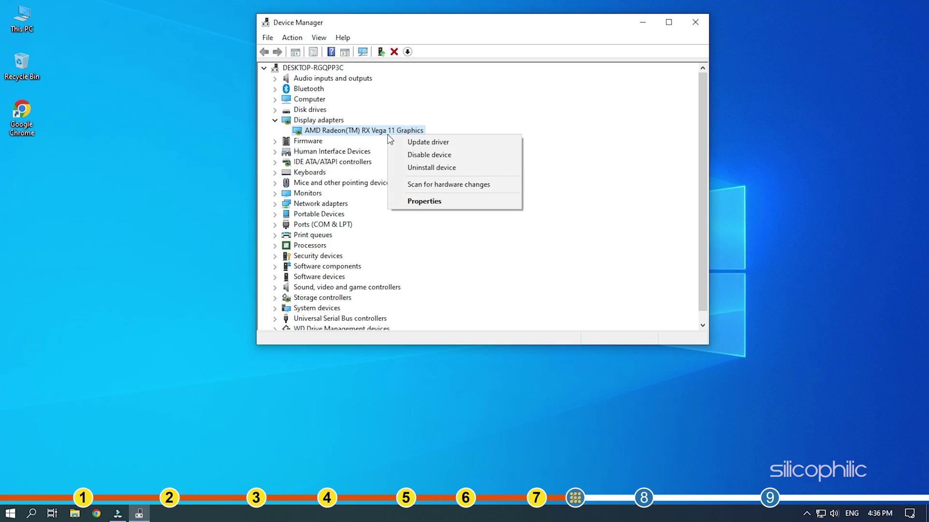
click(455, 169)
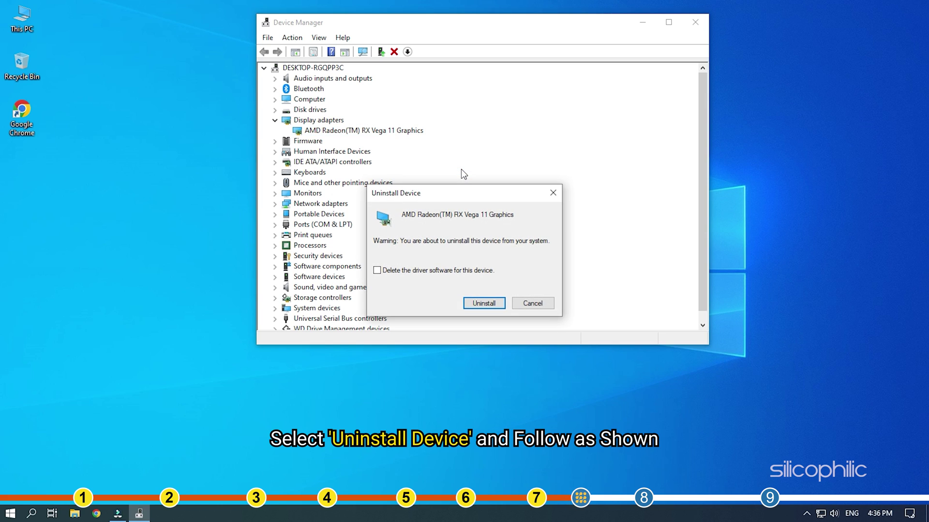
Confirm removal of the graphics adapter and install AMD driver version 22.4.1.
click(494, 302)
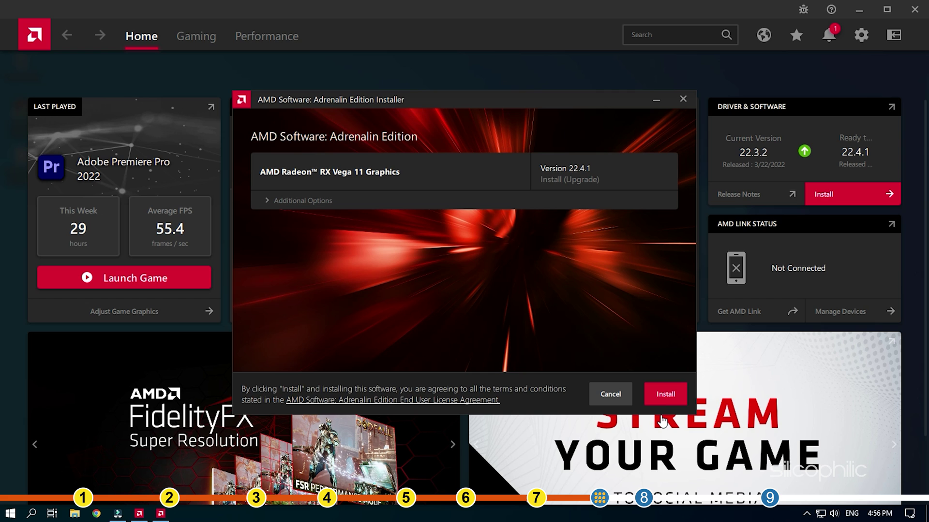
click(660, 393)
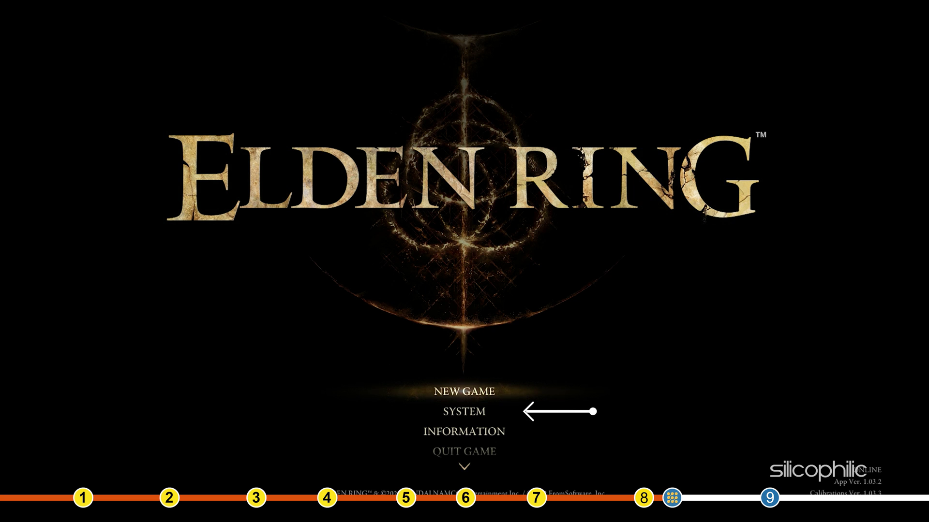
In System > Graphics, set Screen Mode to Fullscreen and Resolution to 1920x1080.
click(489, 415)
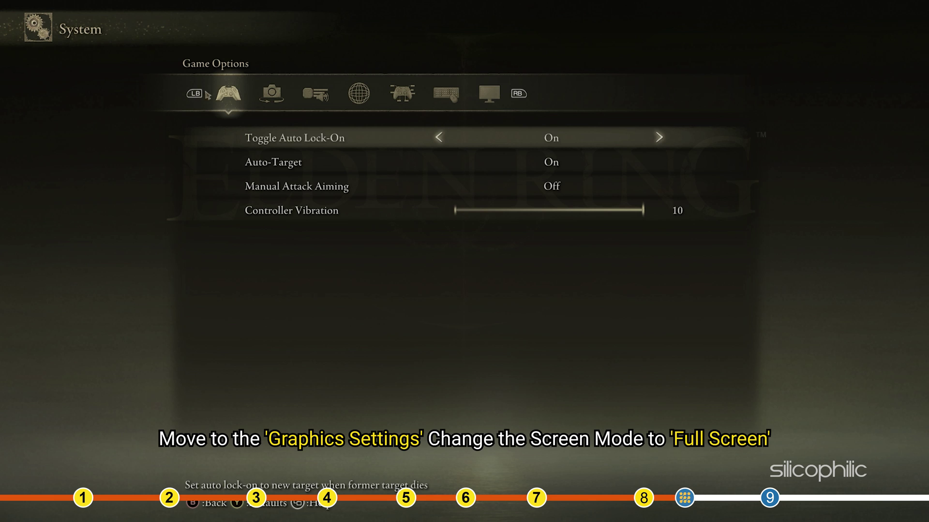
click(489, 98)
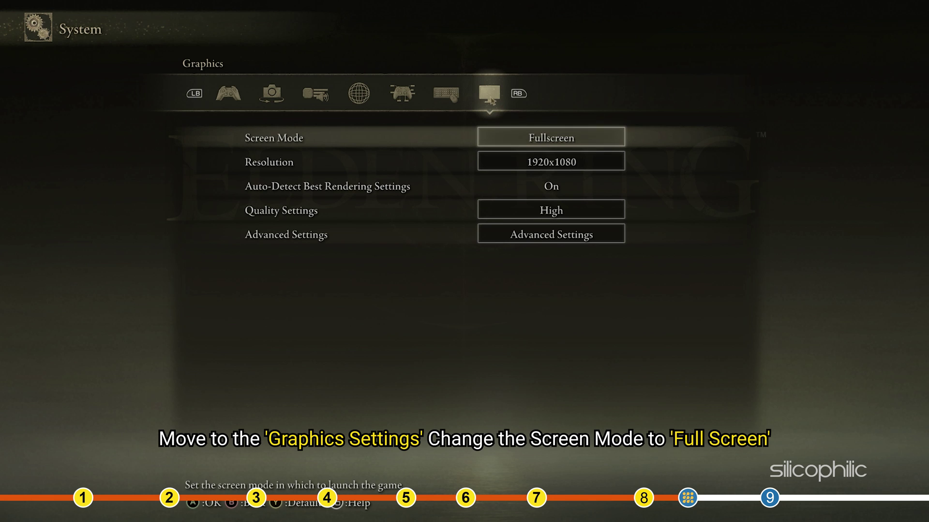
click(503, 137)
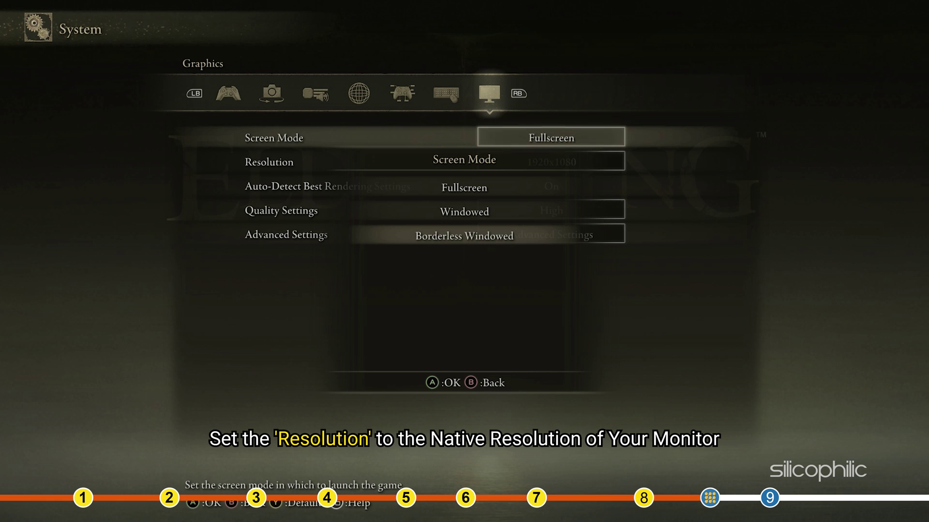
click(486, 185)
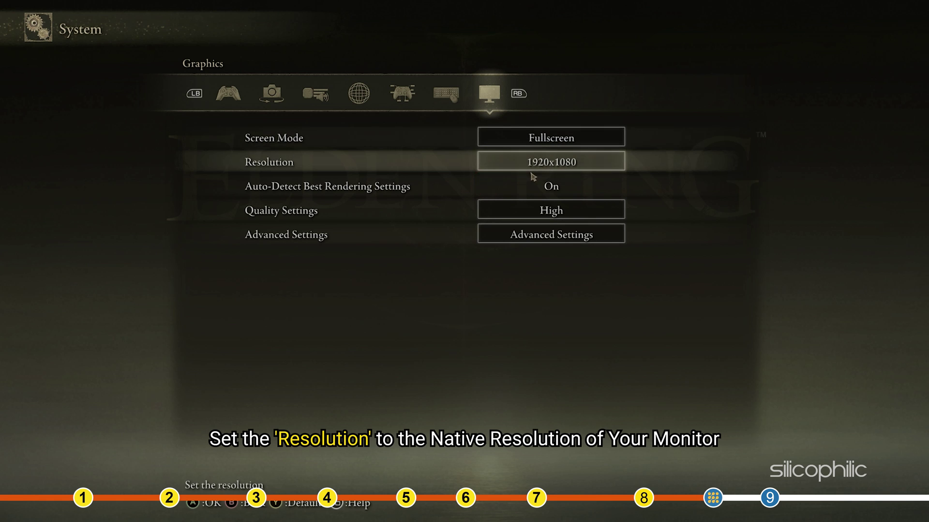
click(501, 169)
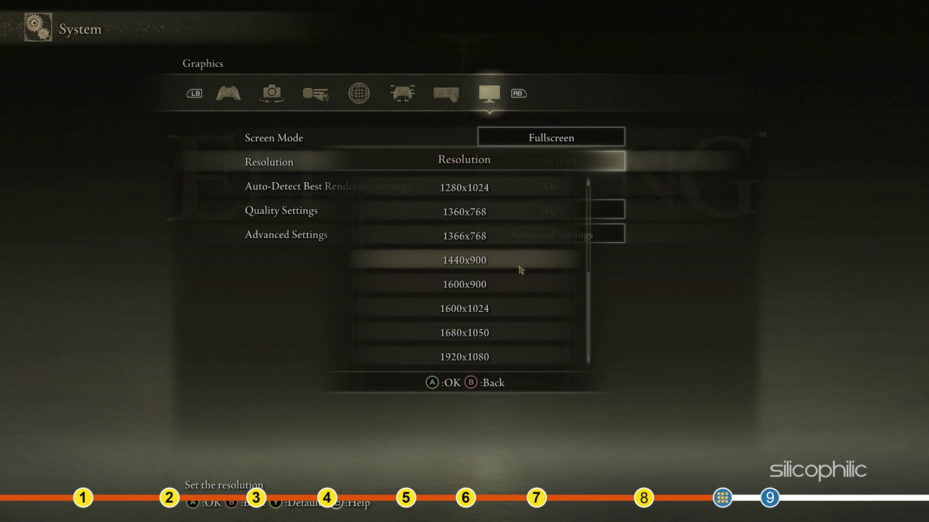
click(497, 359)
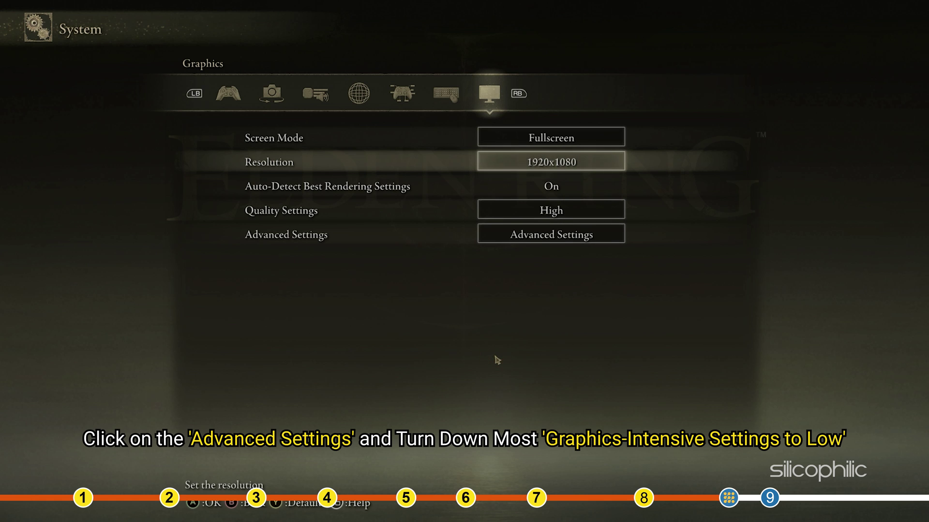
In Advanced Settings, lower Texture Quality and Depth of Field to Low, turn SSAO off, adjust Motion Blur.
click(545, 237)
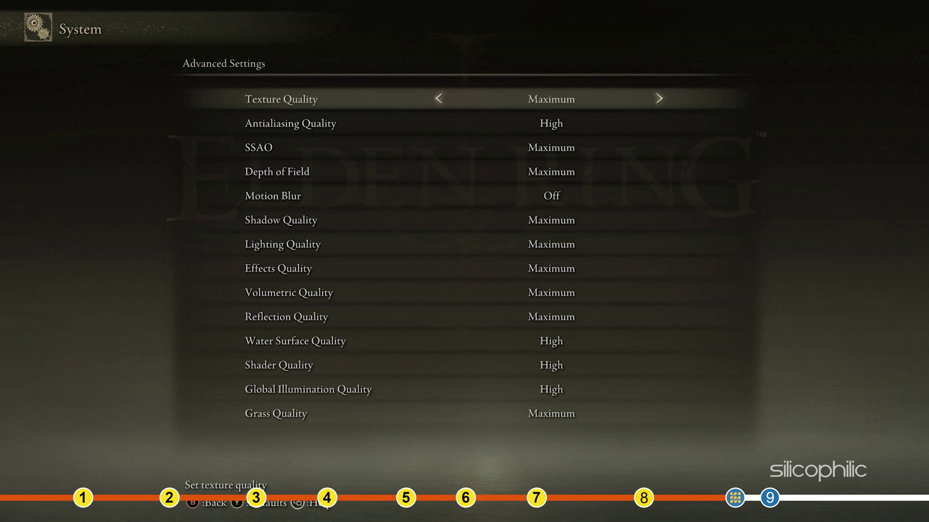
key(Left)
key(Left)
key(Left)
key(Down)
key(Down)
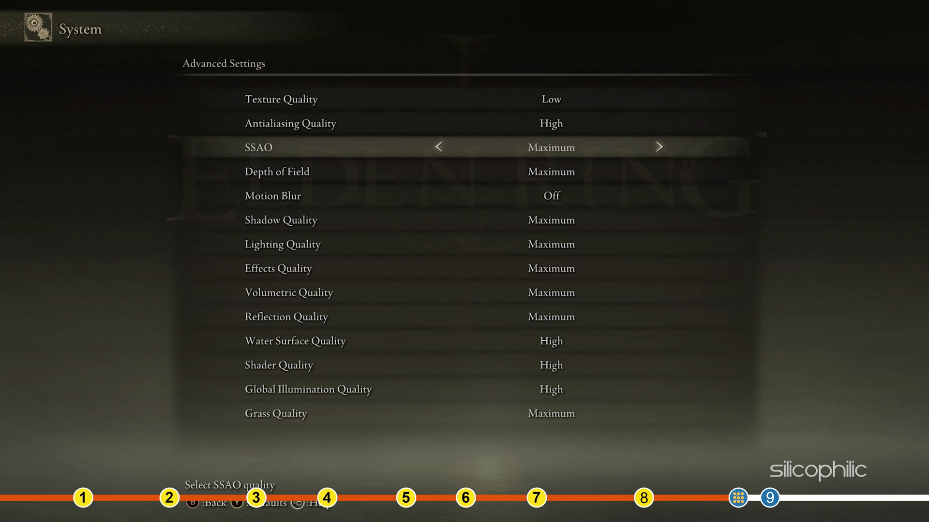
key(Left)
key(Left)
key(Left)
key(Down)
key(Left)
key(Left)
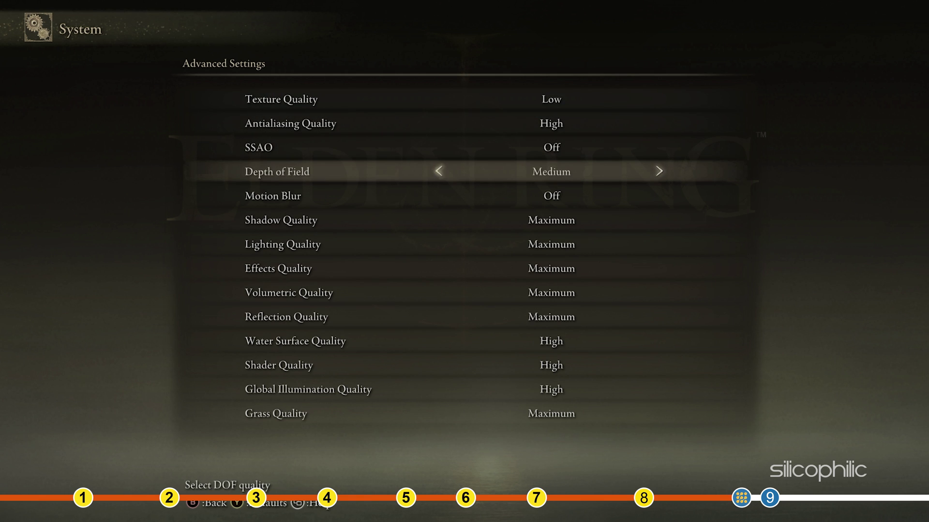
key(Left)
key(Down)
key(Left)
Lower Shadow, Lighting, Effects and Volumetric Quality to Low, then return to the title menu.
key(Down)
key(Left)
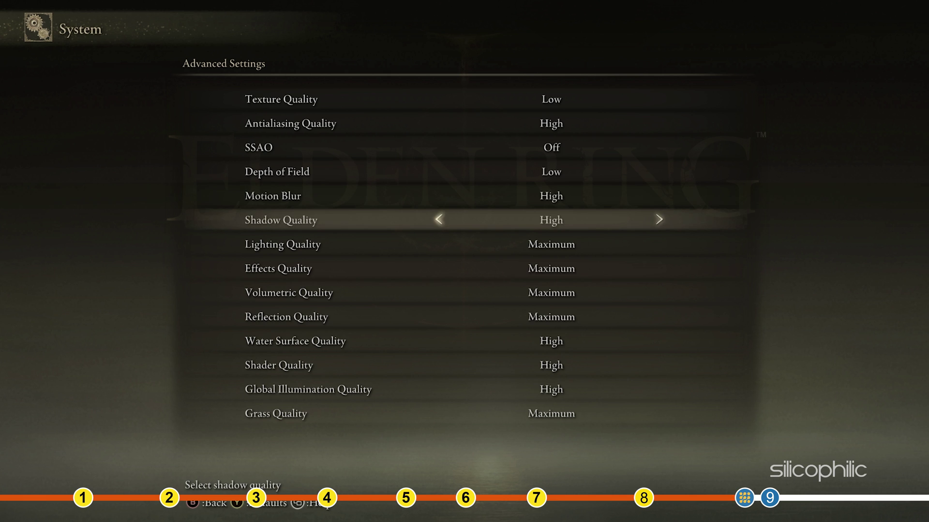
key(Left)
key(Left)
key(Down)
key(Left)
key(Left)
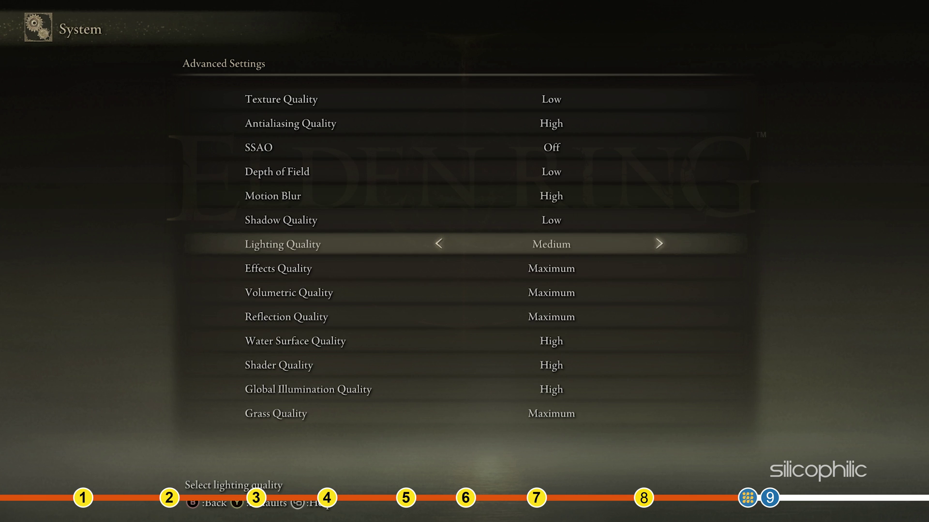
key(Left)
key(Down)
key(Left)
key(Left)
key(Left)
key(Down)
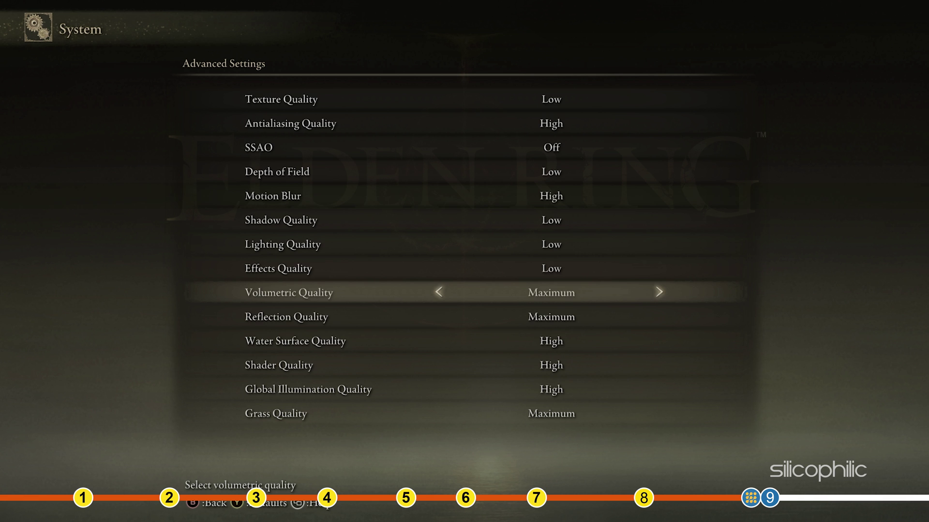
key(Left)
key(Left)
key(Left)
key(Down)
key(Left)
key(Left)
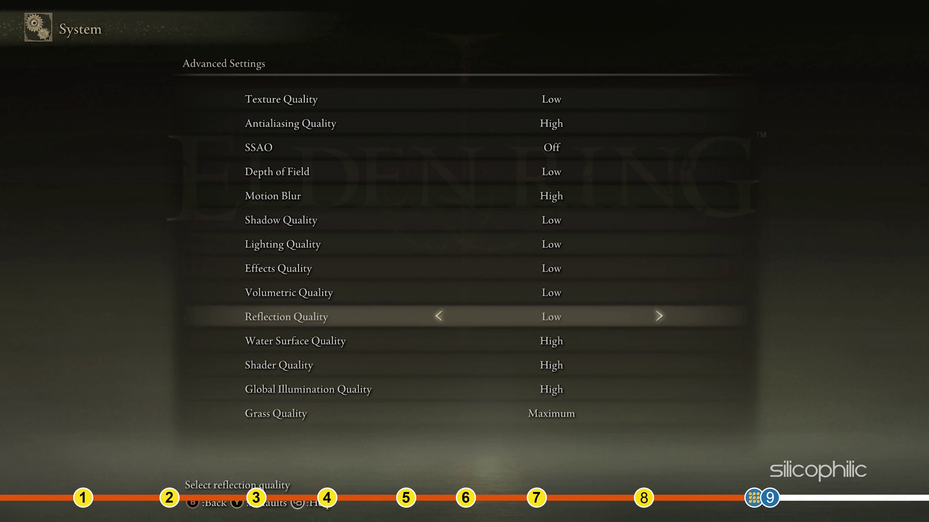
key(Down)
key(Down)
key(Down)
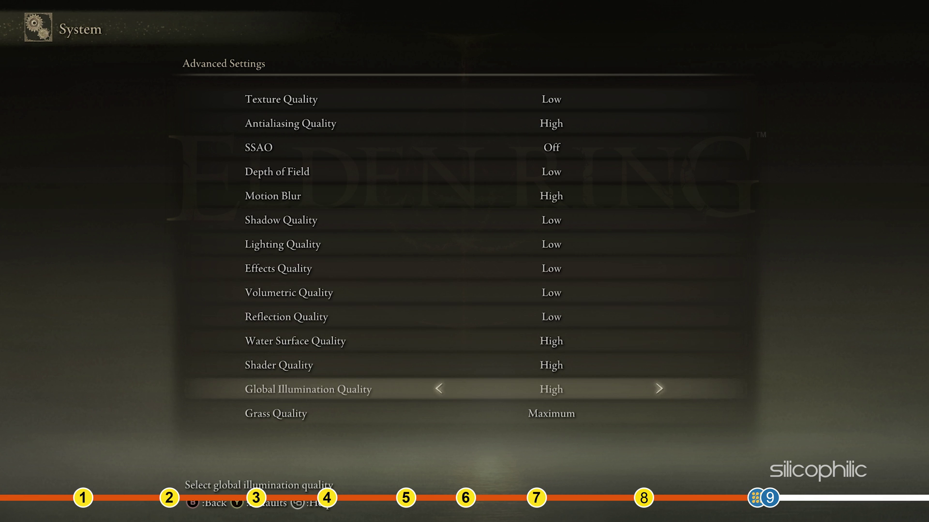
key(Escape)
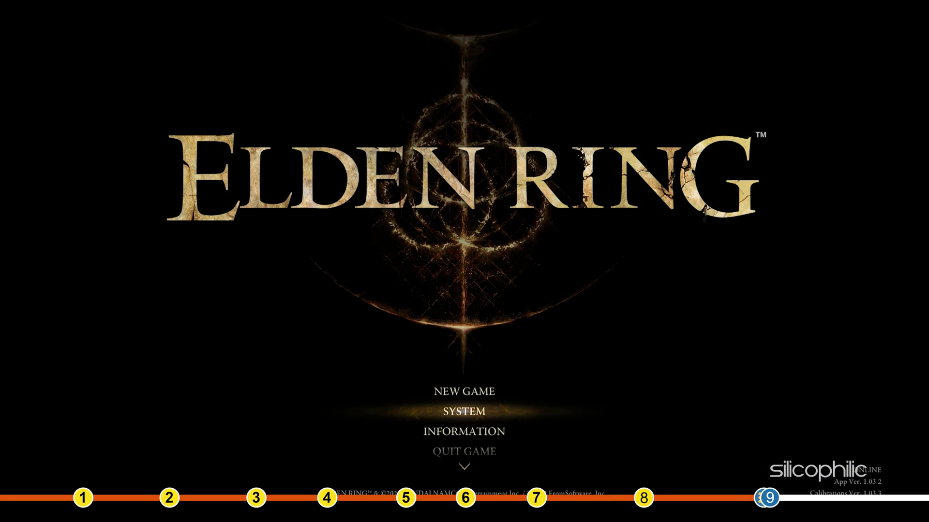
key(Up)
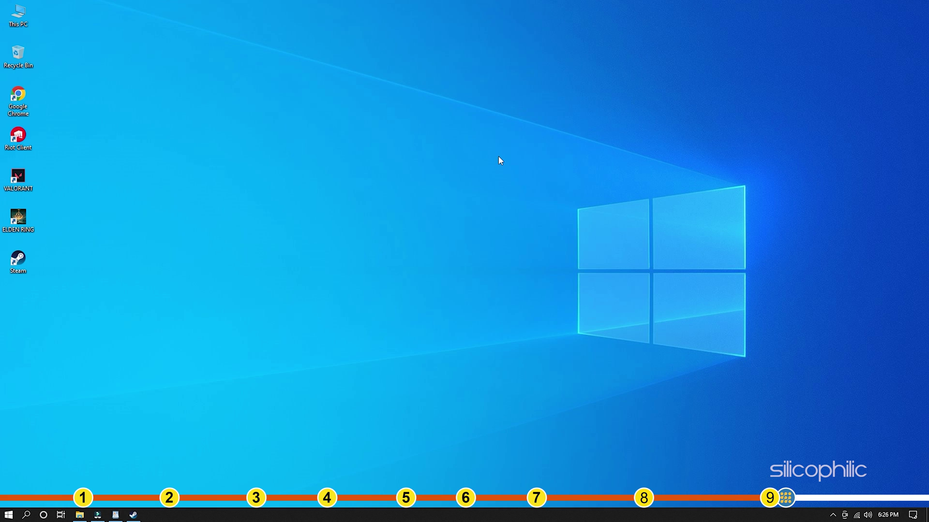
Open ELDEN RING's Properties from the Steam library and show its Local Files page.
click(133, 515)
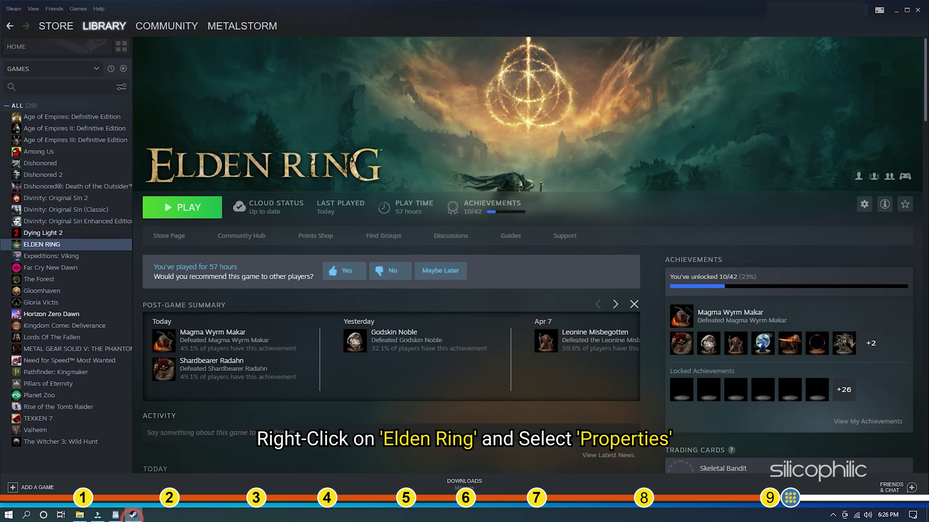
right_click(63, 246)
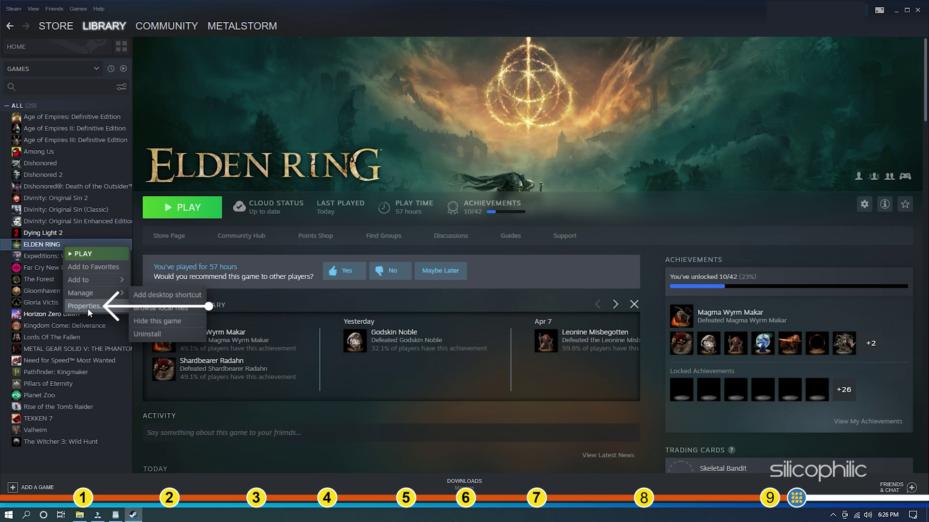
click(104, 308)
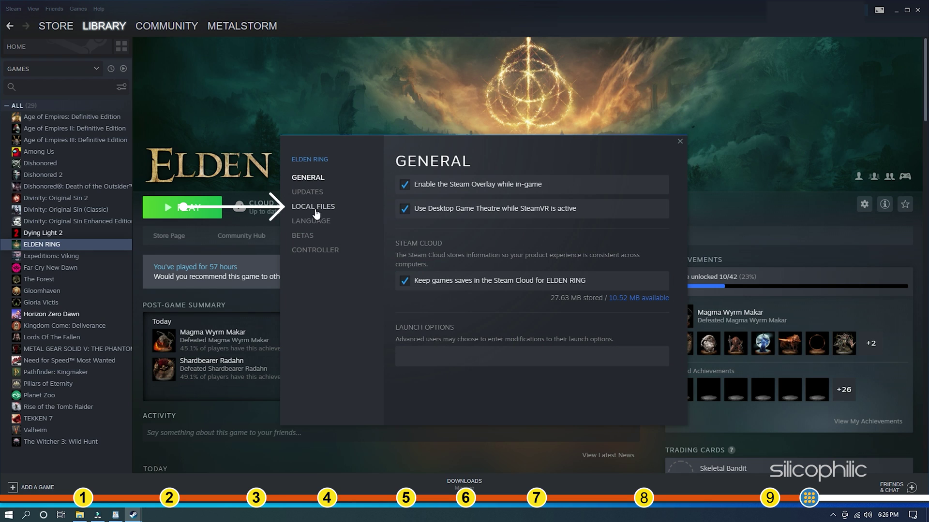
click(314, 207)
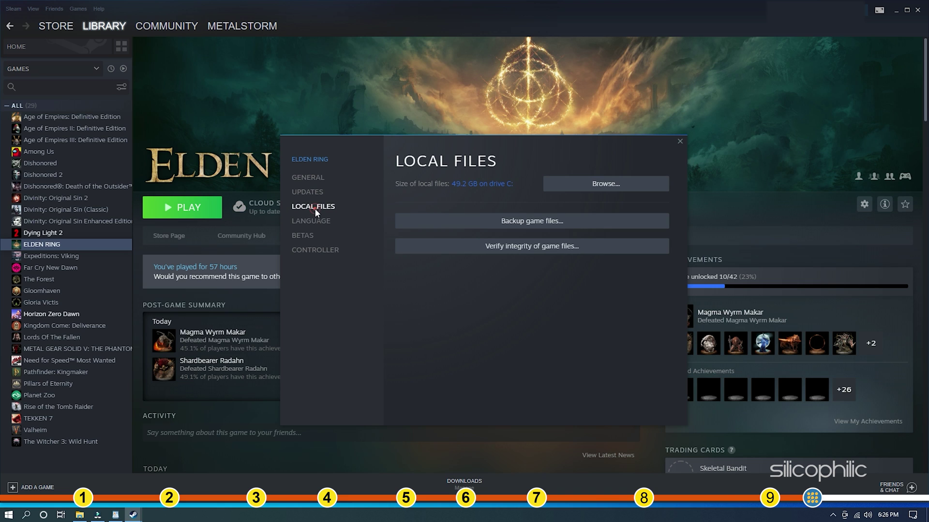
Verify the integrity of ELDEN RING's game files and close the completed validation report.
click(474, 247)
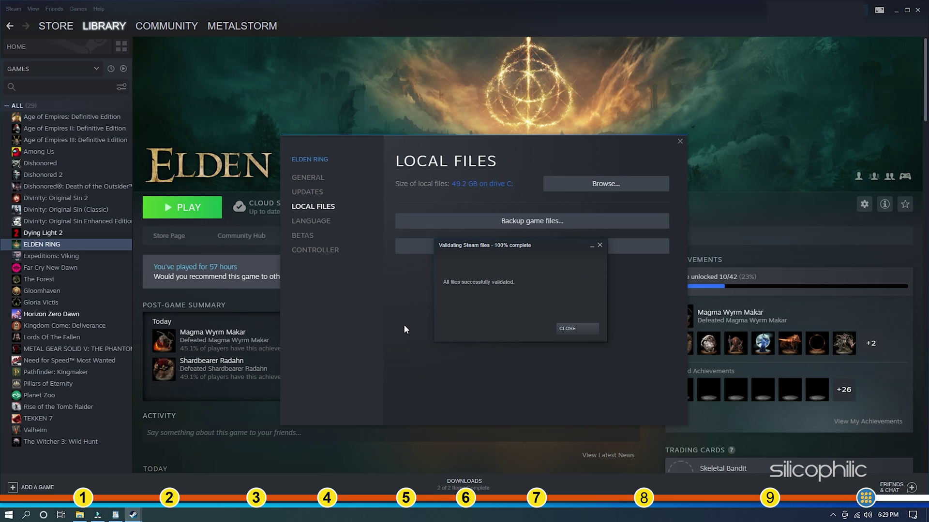
click(566, 329)
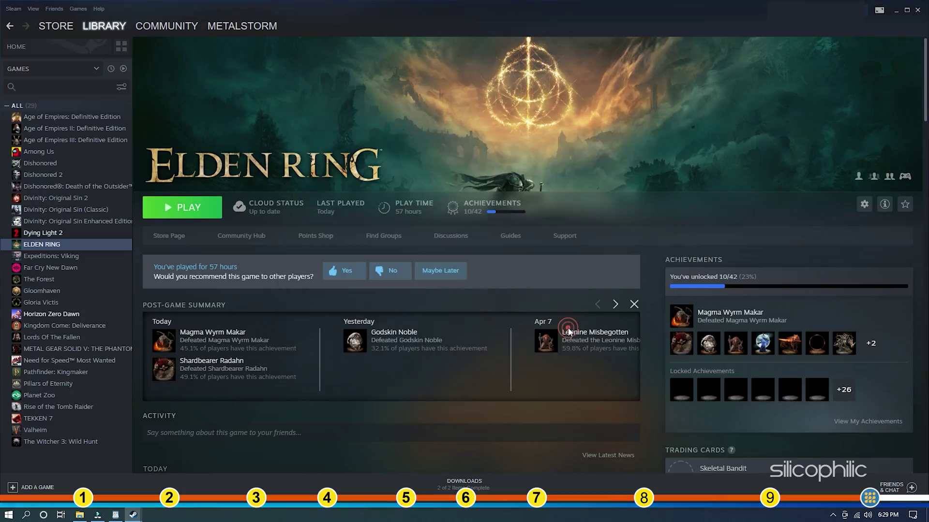
Launch ELDEN RING with PLAY from its Steam library page.
click(211, 215)
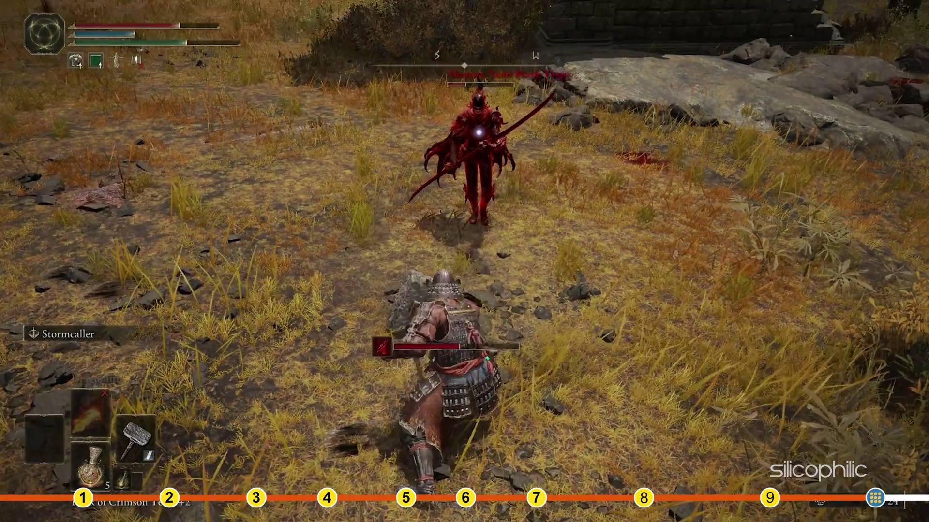